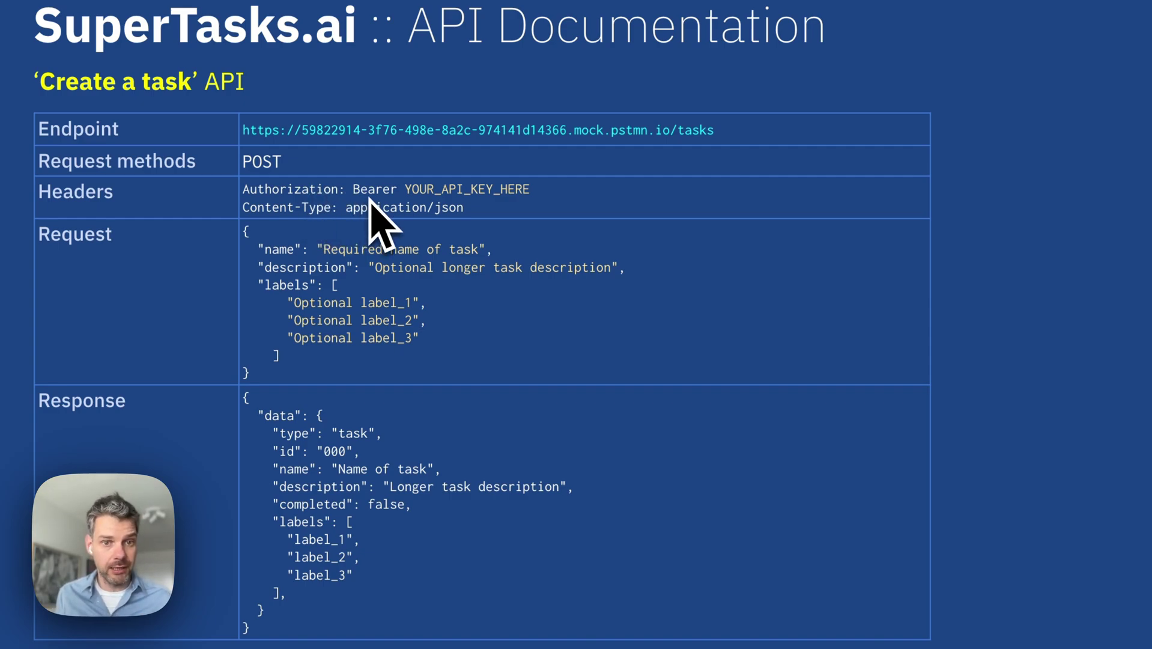
Highlight the example request body, then the response JSON, on the 'Create a task' slide
left_click_drag(250, 373, 244, 231)
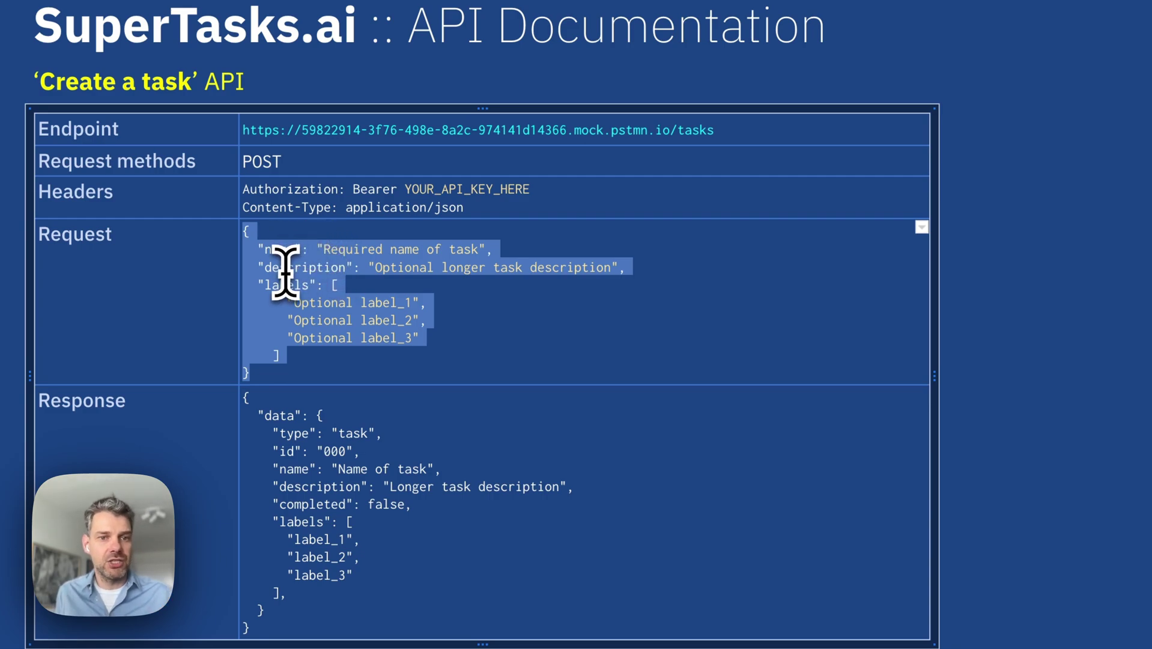
left_click(288, 272)
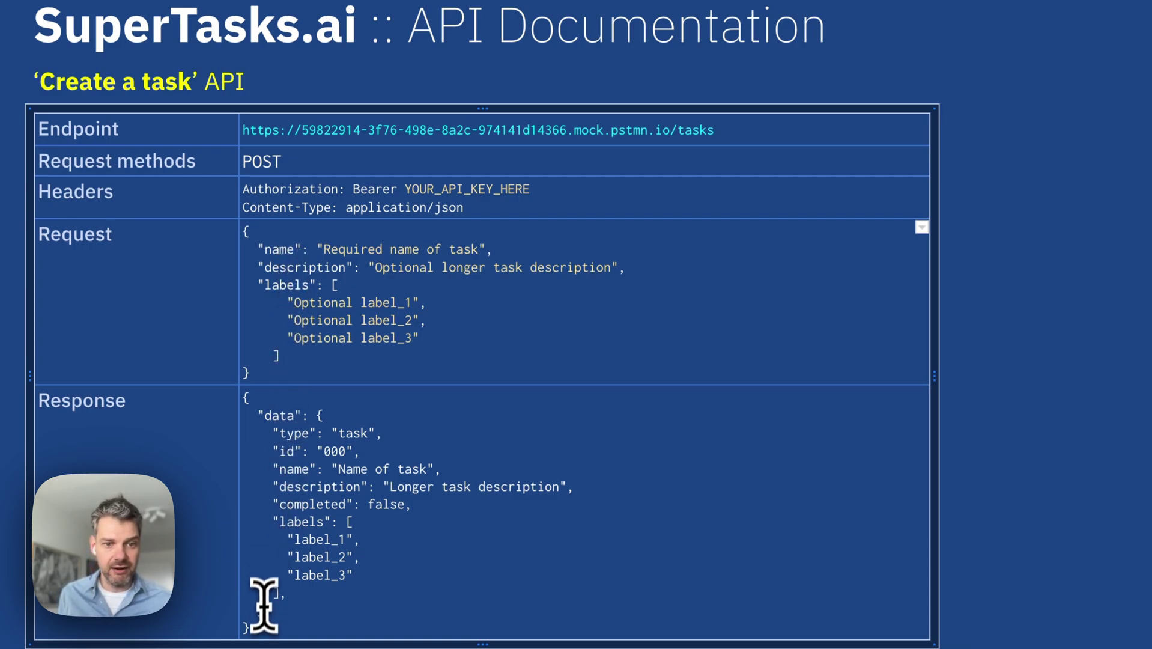
left_click_drag(252, 630, 245, 398)
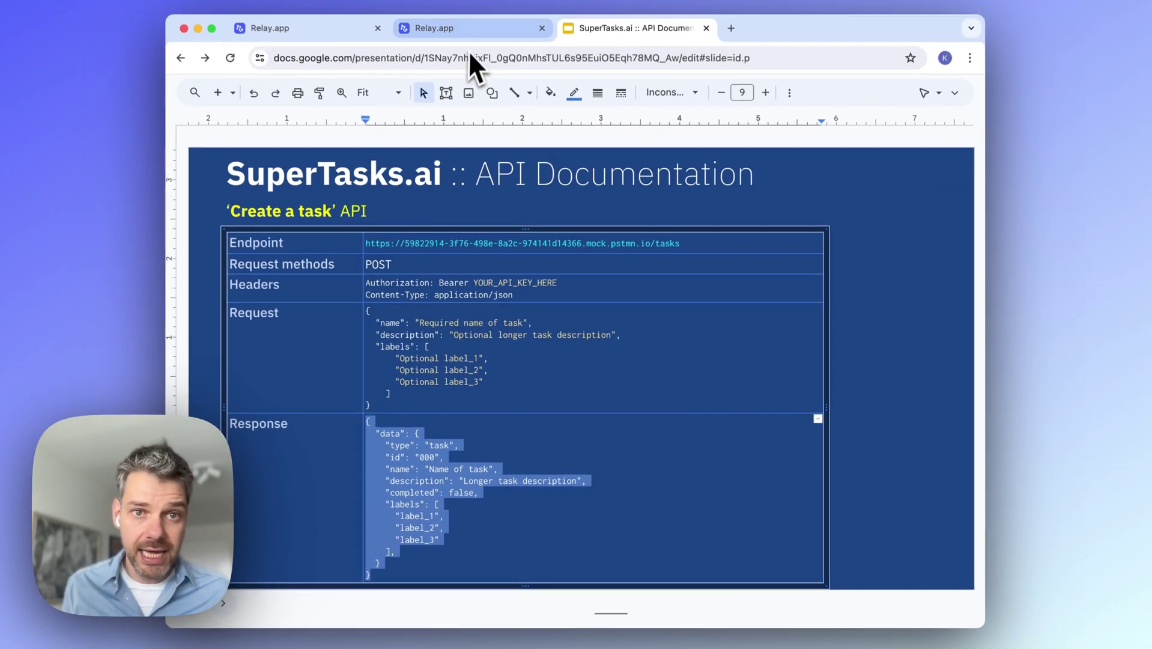
Add a Webhooks Custom HTTP request step after the Asana 'New task added' trigger
left_click(472, 39)
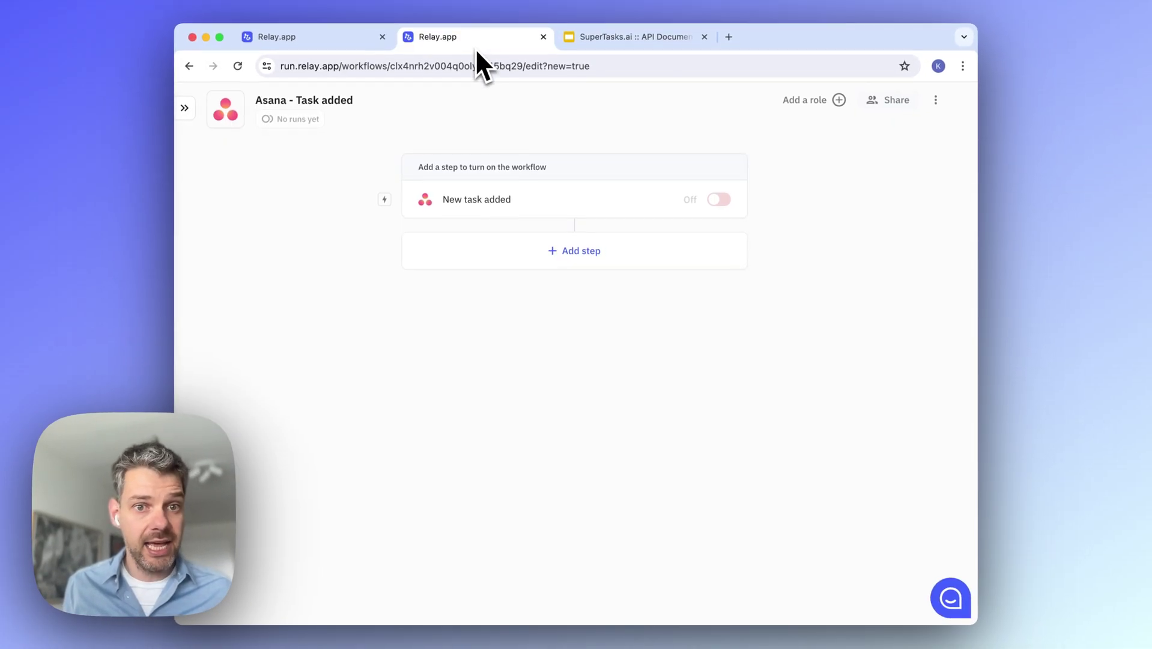
left_click(584, 257)
mouse_move(569, 388)
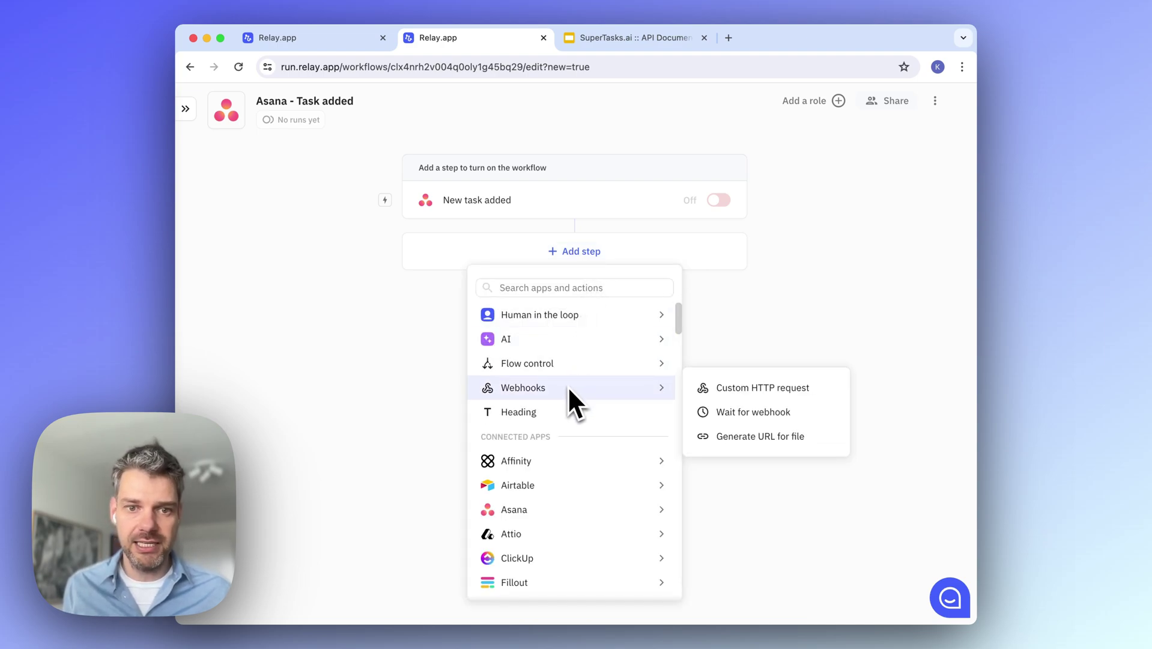
left_click(702, 393)
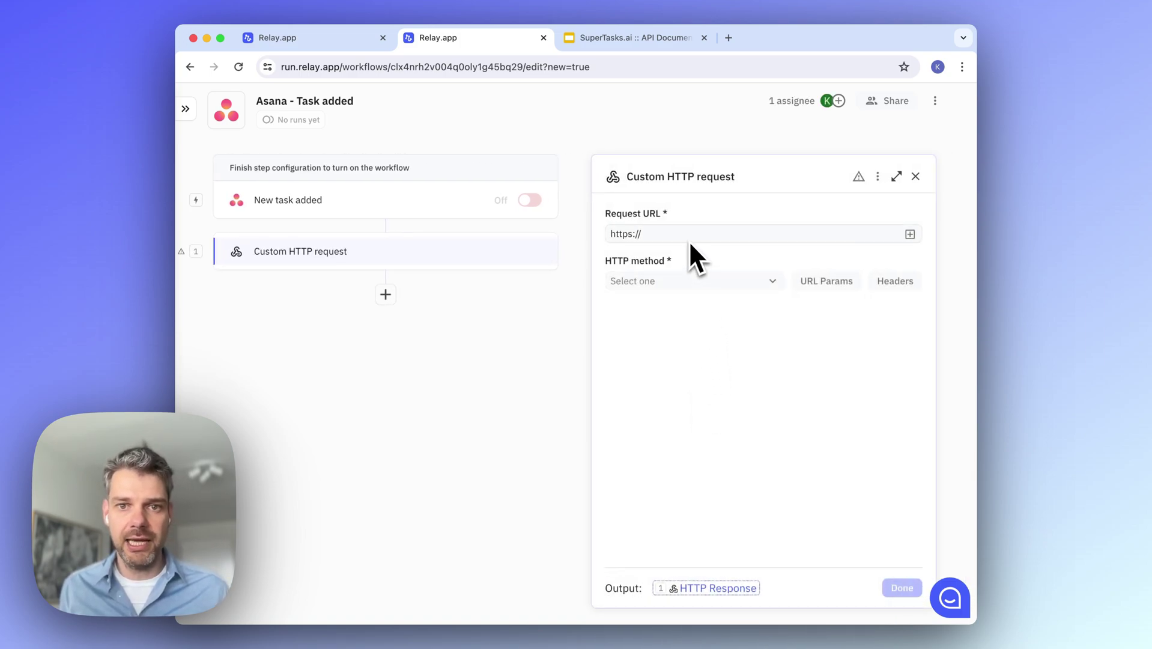
Set the request URL to the copied SuperTasks /tasks endpoint and the method to POST
left_click(654, 37)
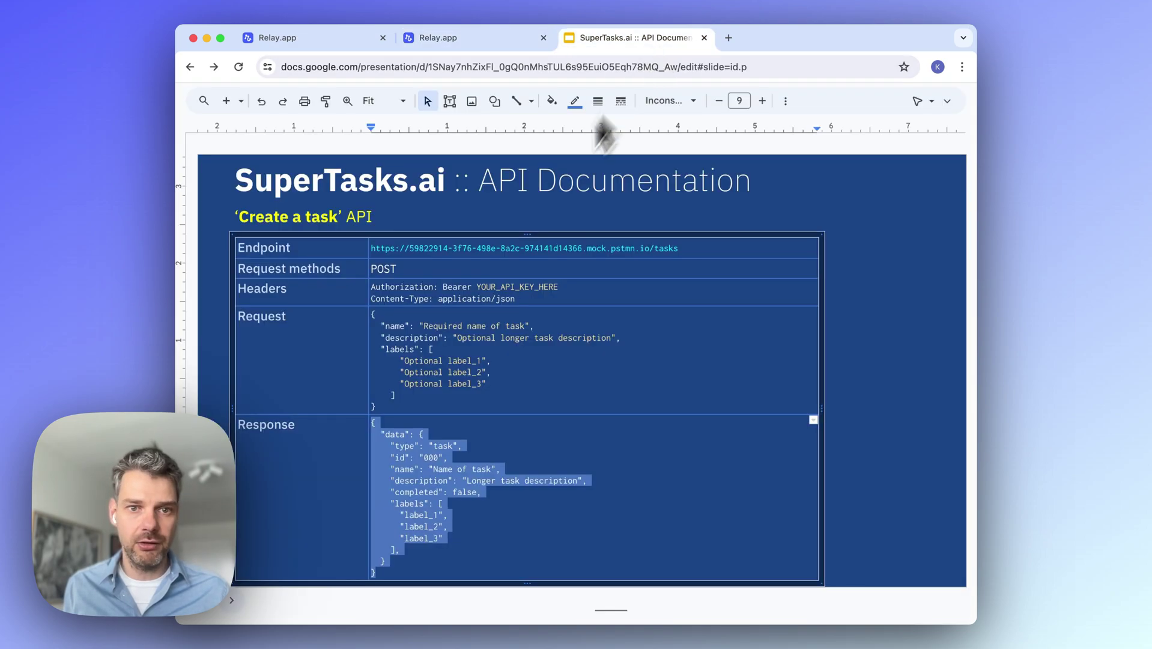
triple_click(514, 247)
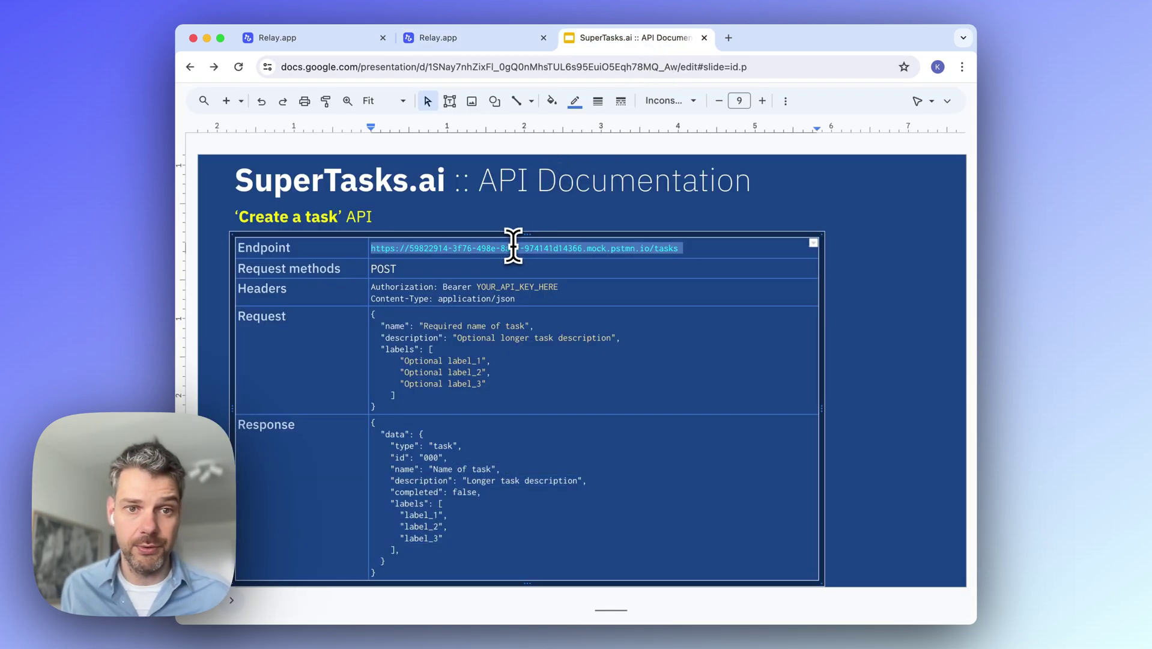
left_click(438, 40)
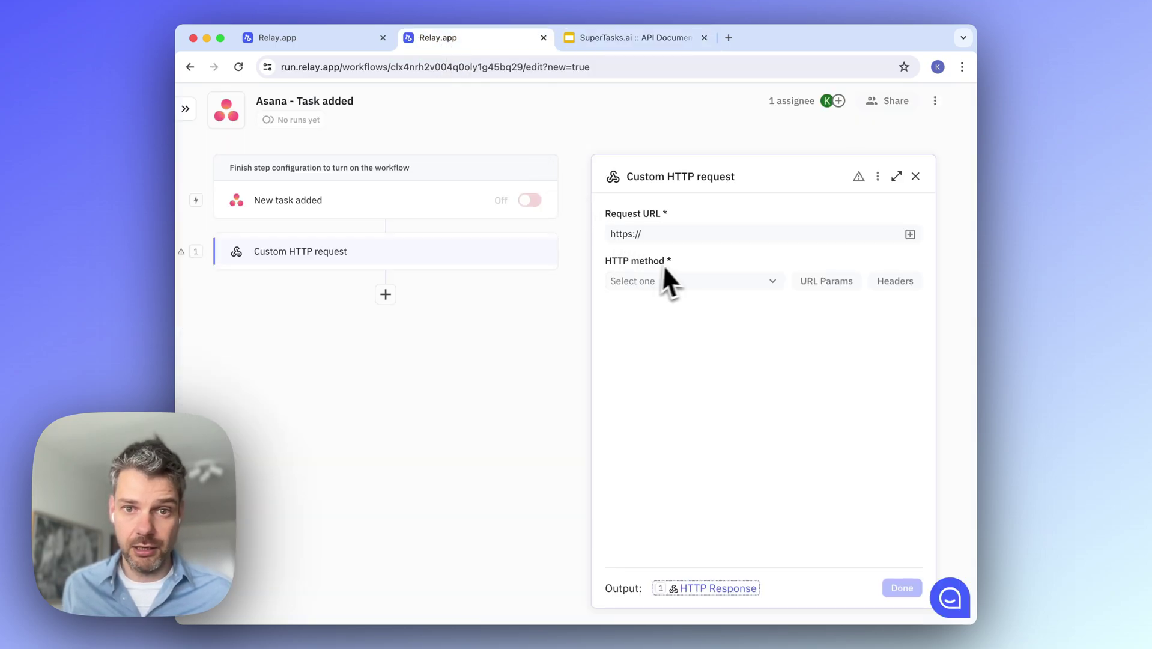
left_click(681, 234)
key("super+a")
type("https://59822914-3f76-498e-8a2c-974141d14364.mock.pstmn.io/tasks")
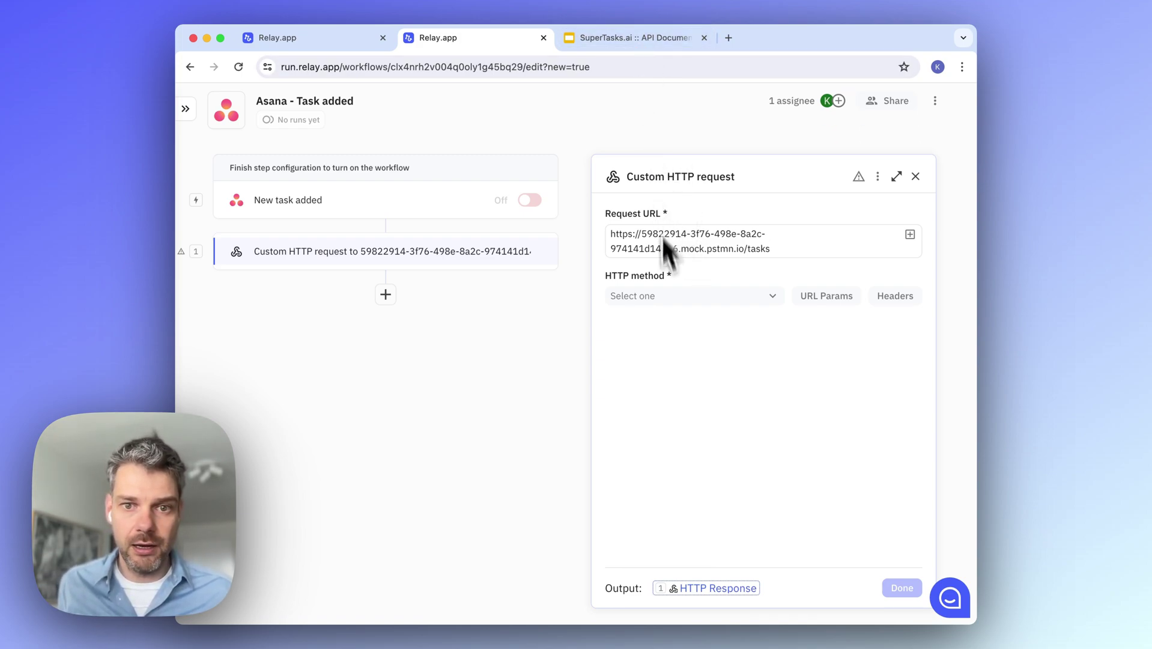
left_click(668, 296)
left_click(665, 332)
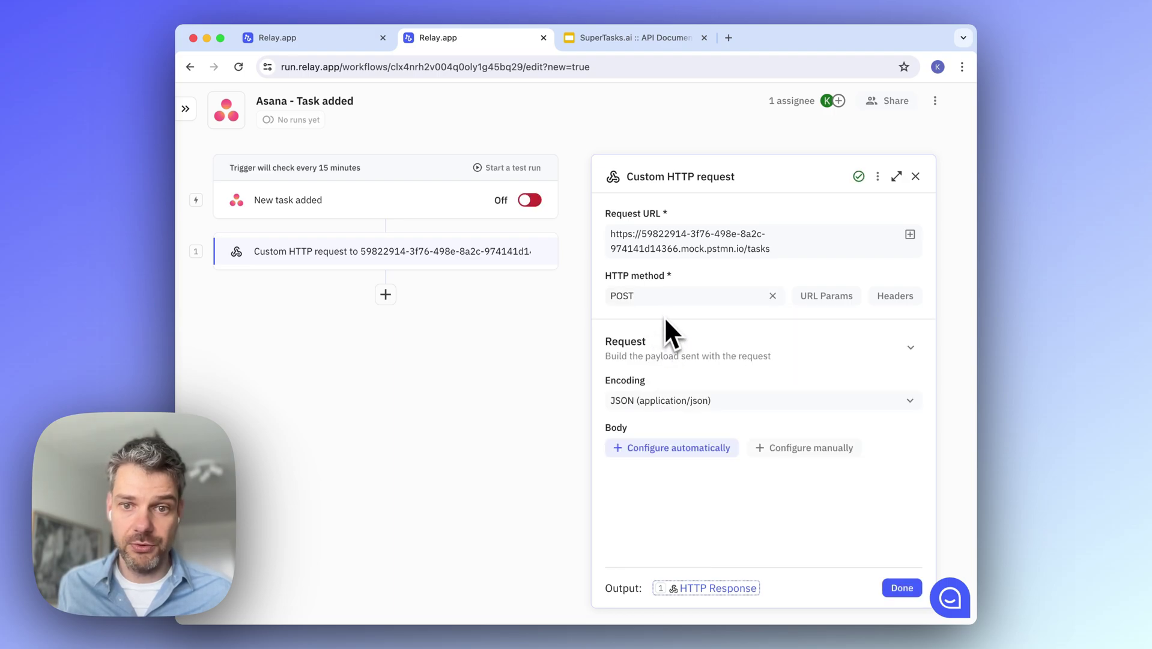
Add a request header named Authorization, copied from the API documentation
left_click(673, 45)
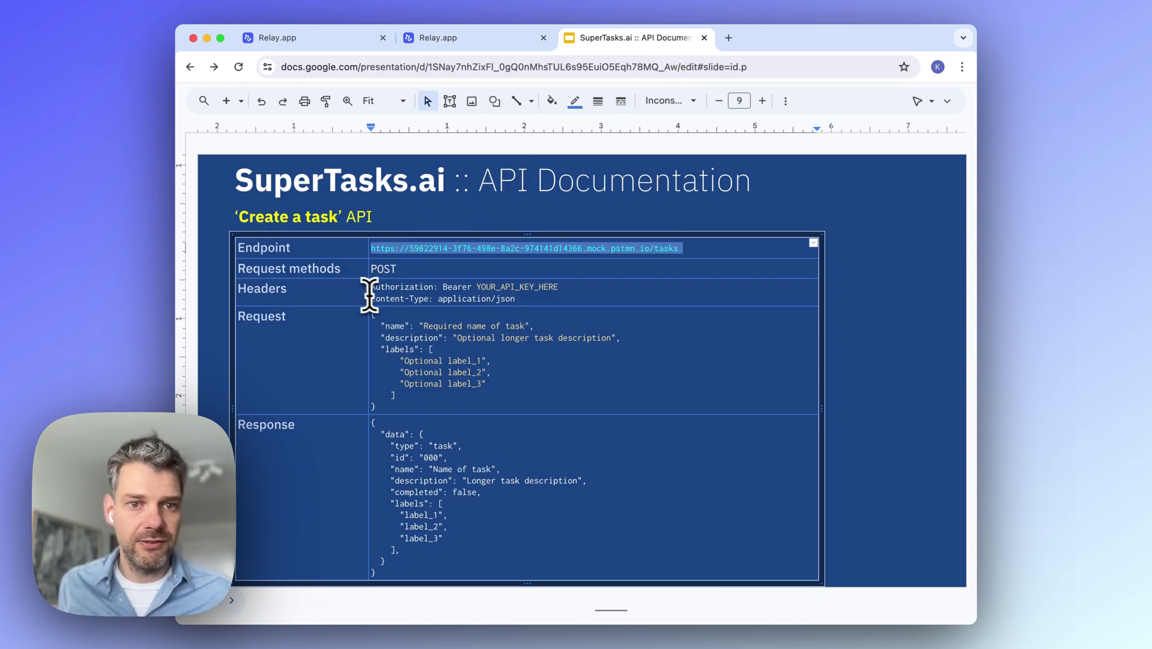
double_click(404, 287)
key("cmd+c")
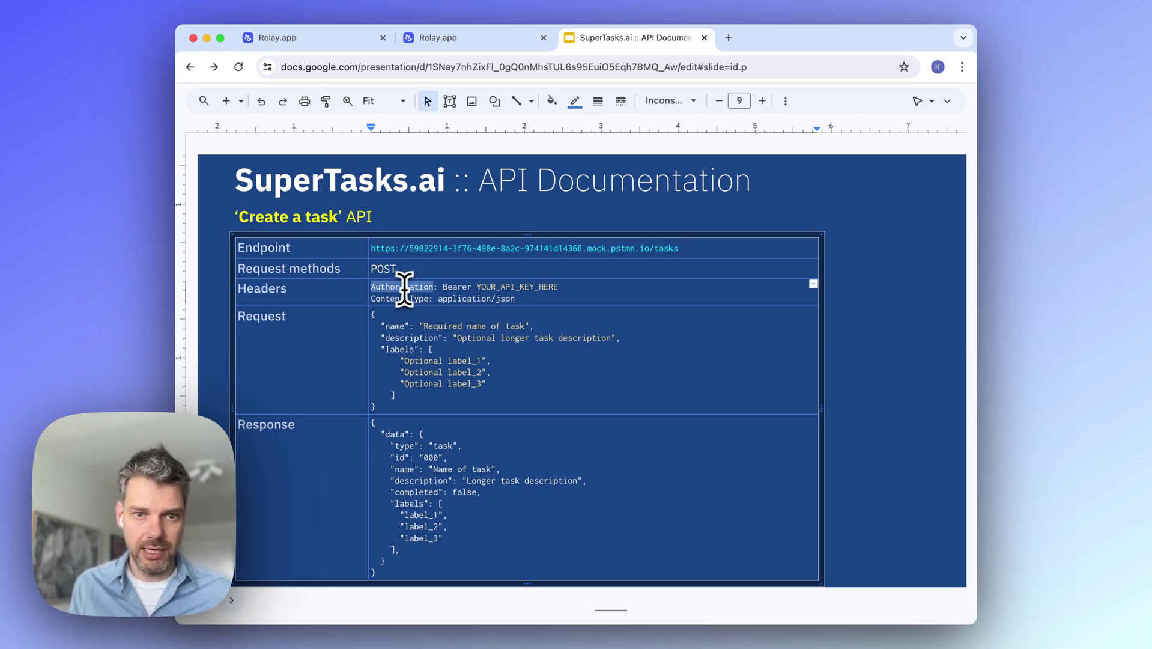
left_click(443, 39)
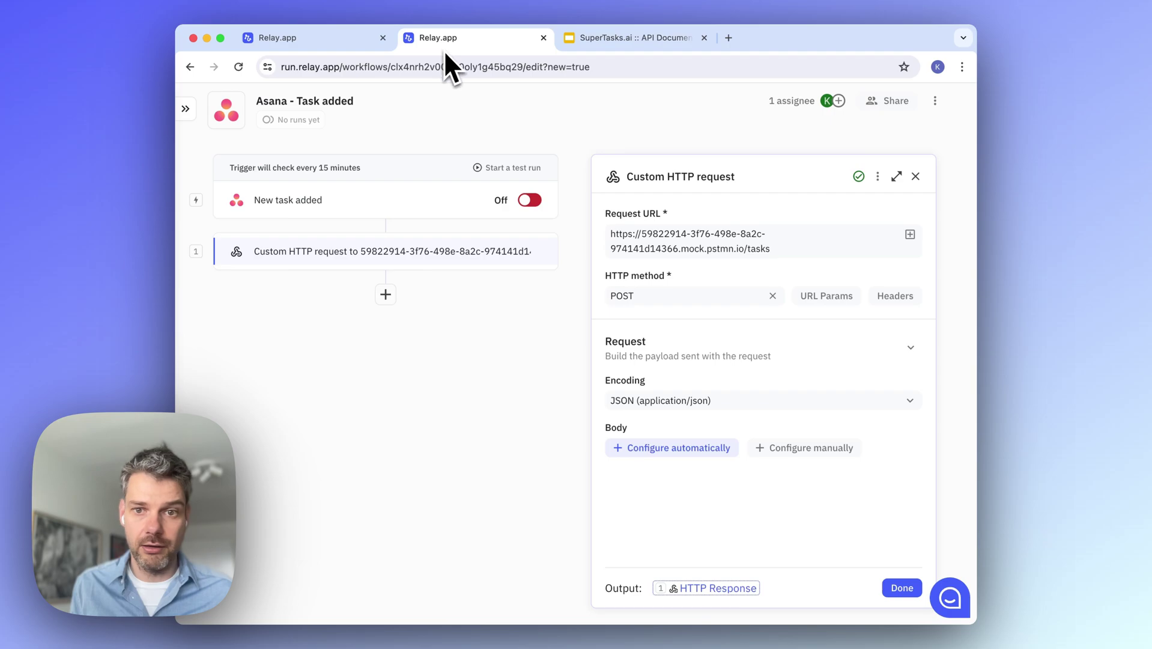
left_click(884, 300)
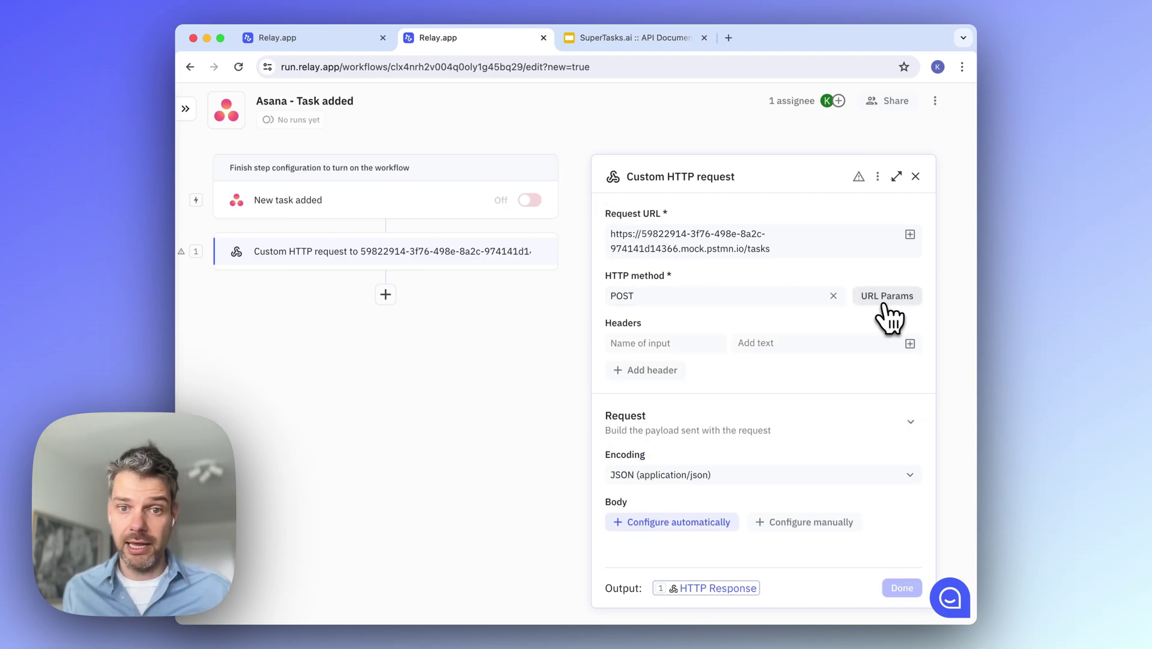
left_click(707, 341)
key("cmd+v")
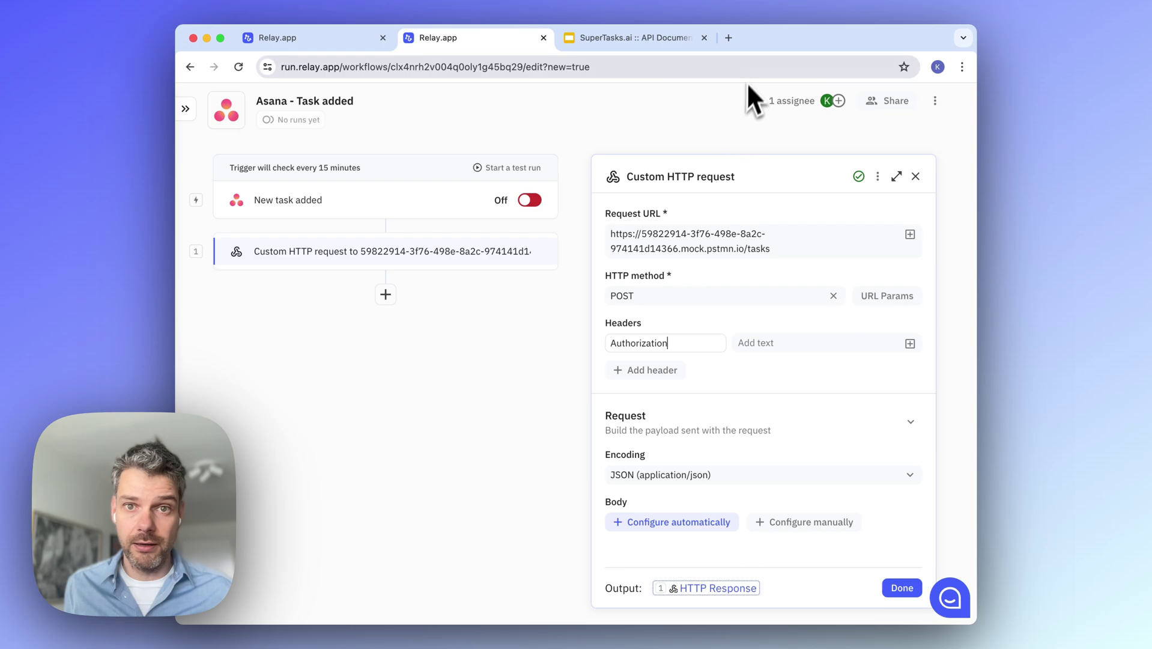
Set the Authorization value to 'Bearer' followed by the actual API key
left_click(673, 36)
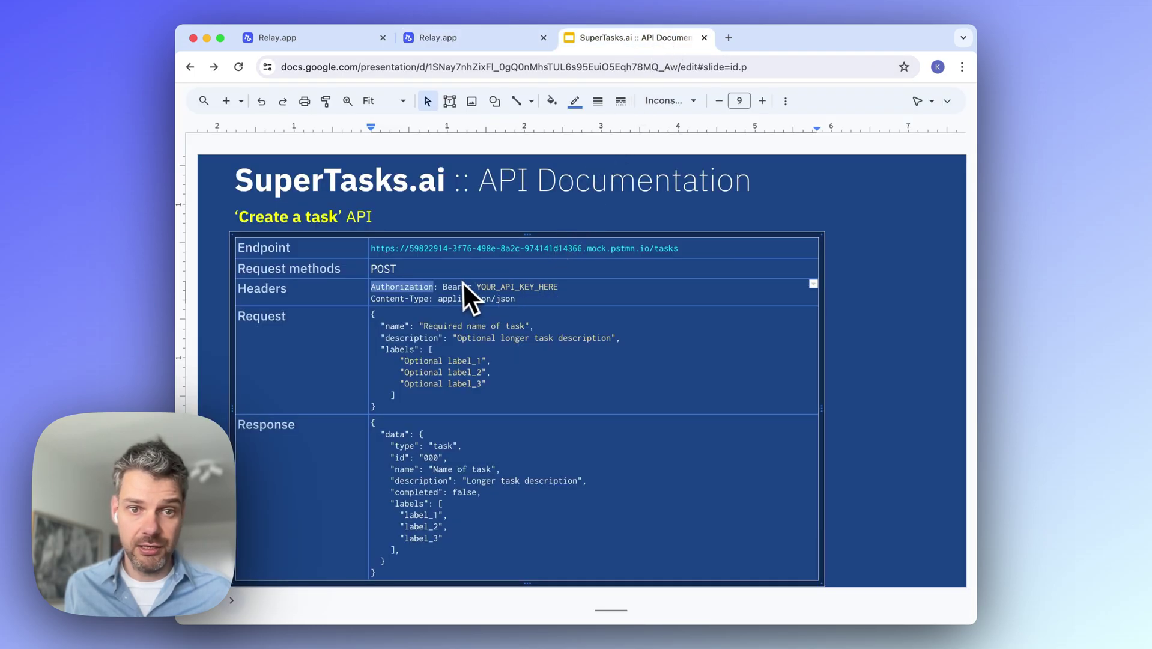
left_click_drag(443, 287, 560, 286)
key("super+c")
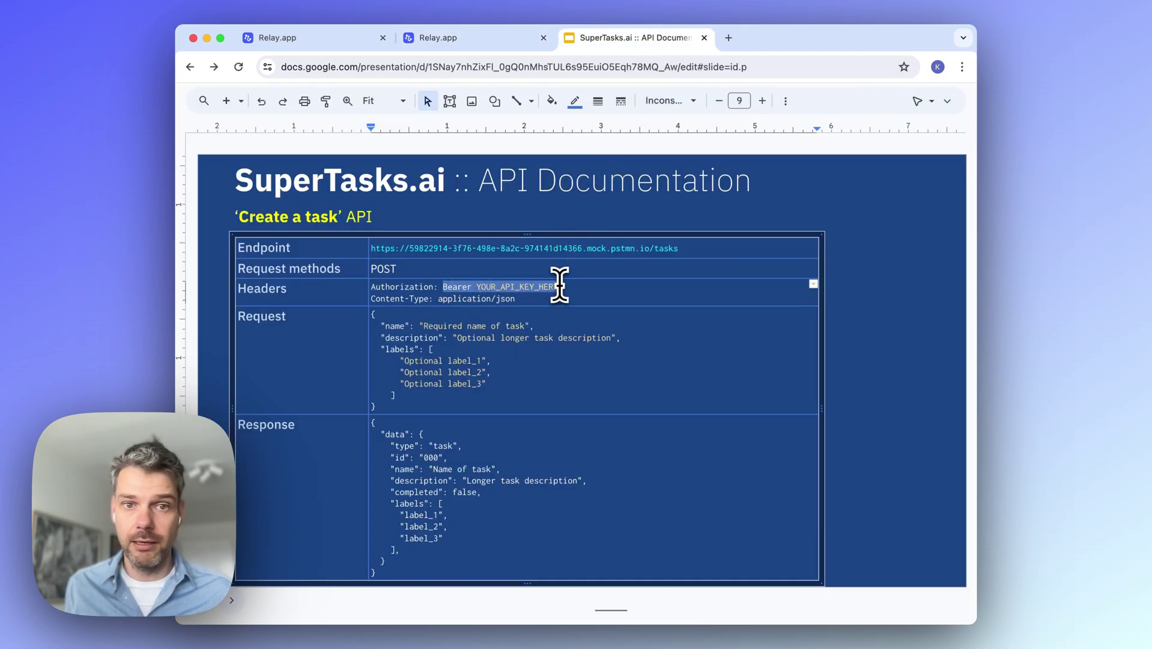
left_click(475, 37)
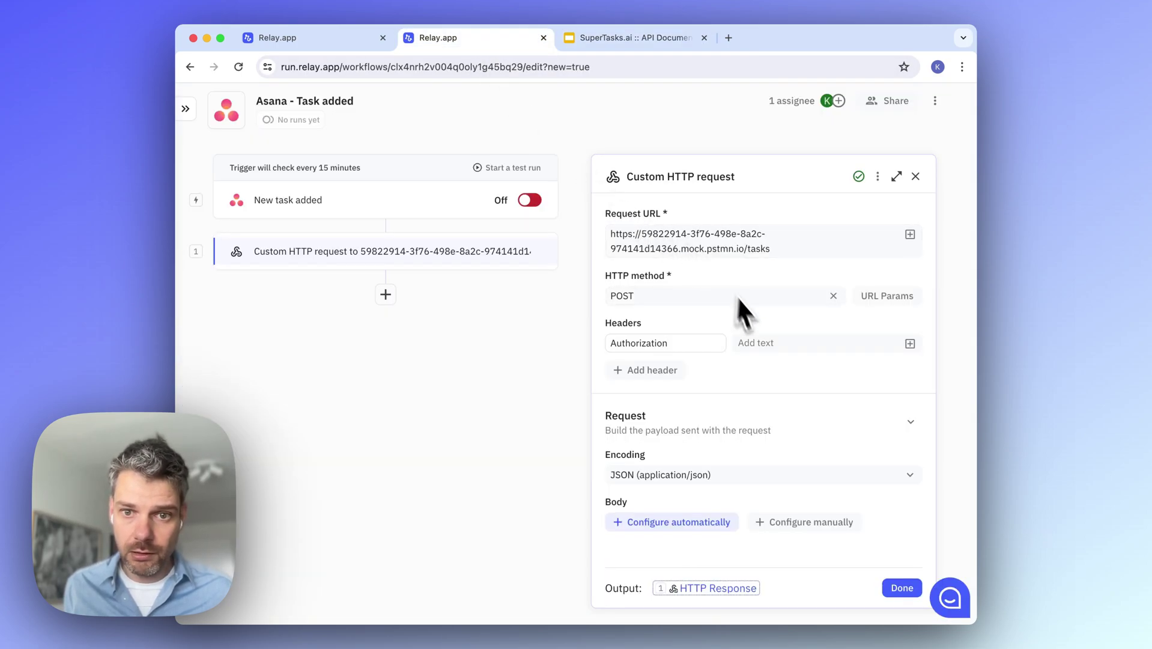
left_click(756, 343)
key("super+v")
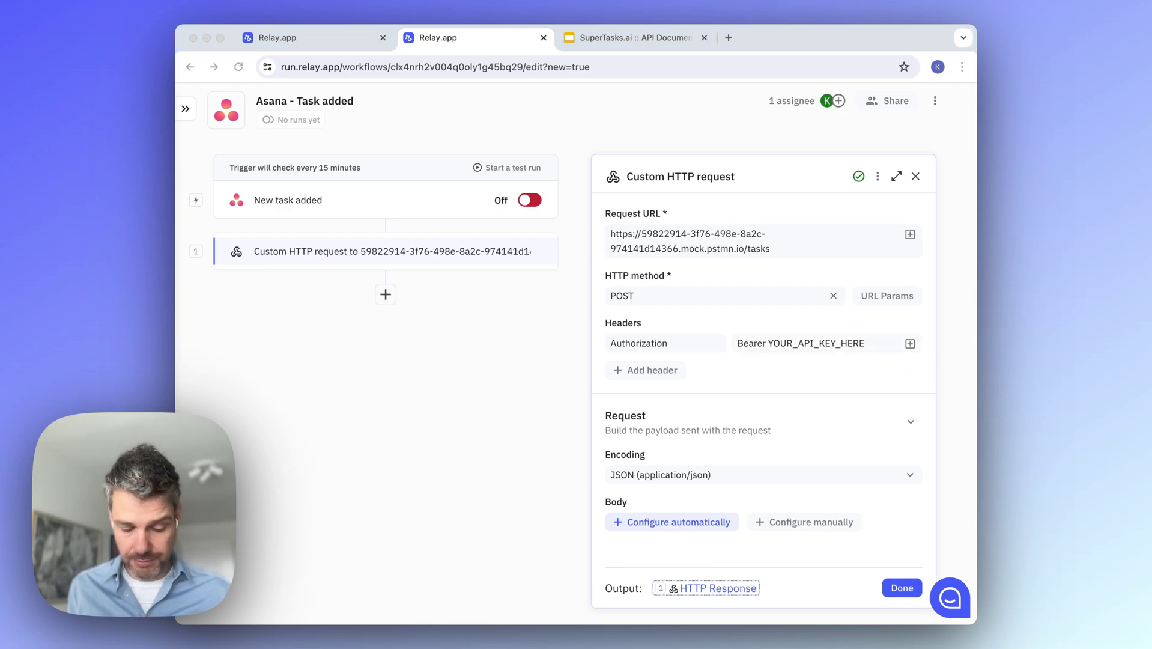
left_click(770, 340)
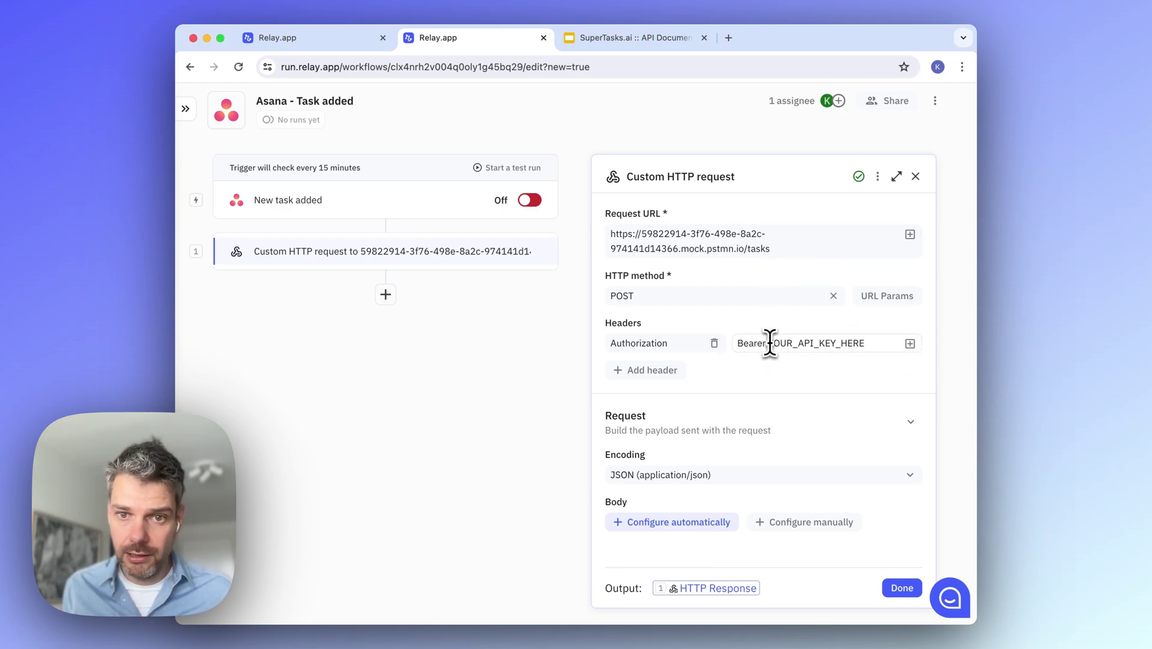
left_click_drag(771, 347, 864, 347)
type("adf673a1238ee23d")
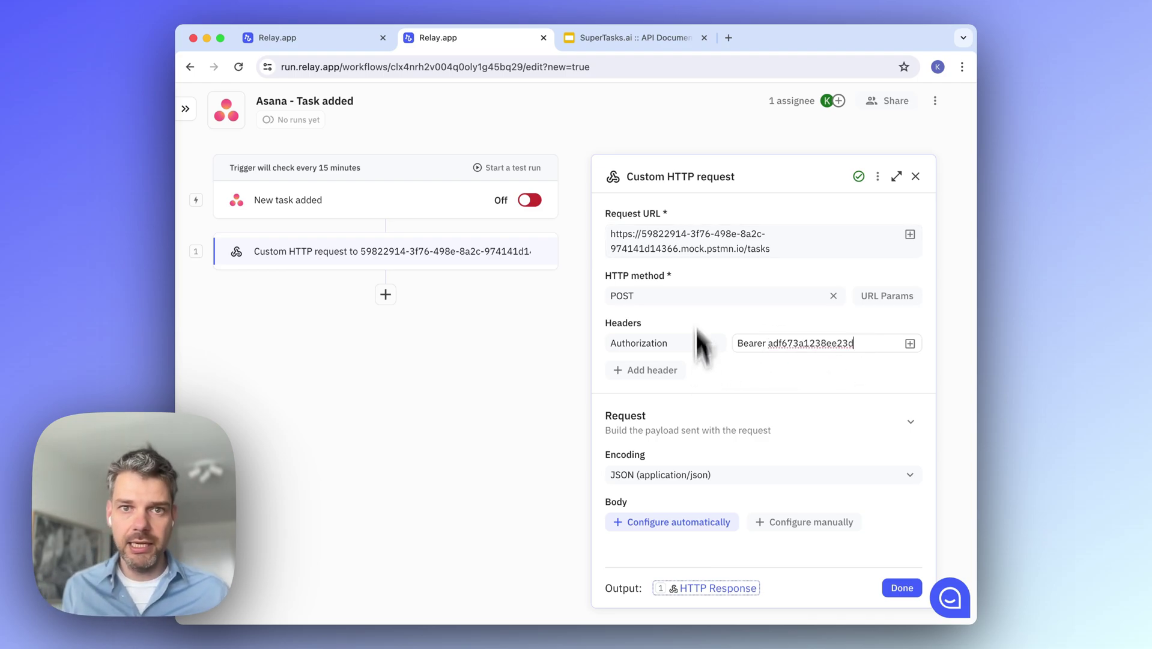
left_click(656, 37)
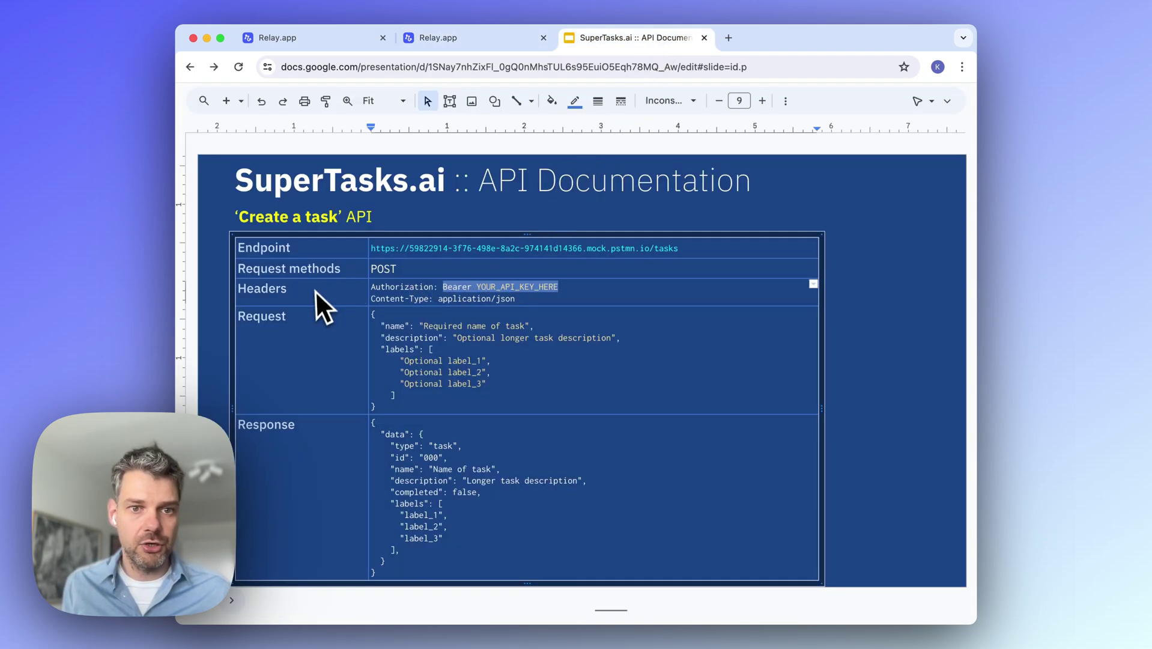
Keep JSON (application/json) as the request encoding, leaving the payload type unpicked
left_click(490, 38)
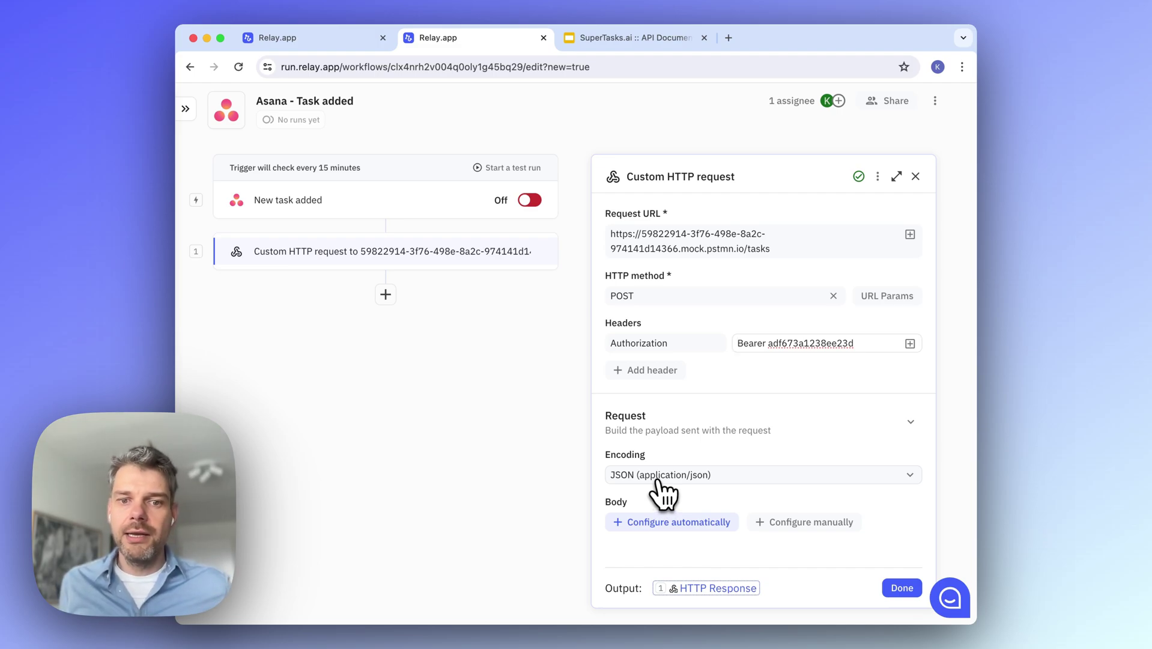
left_click(658, 478)
left_click(657, 474)
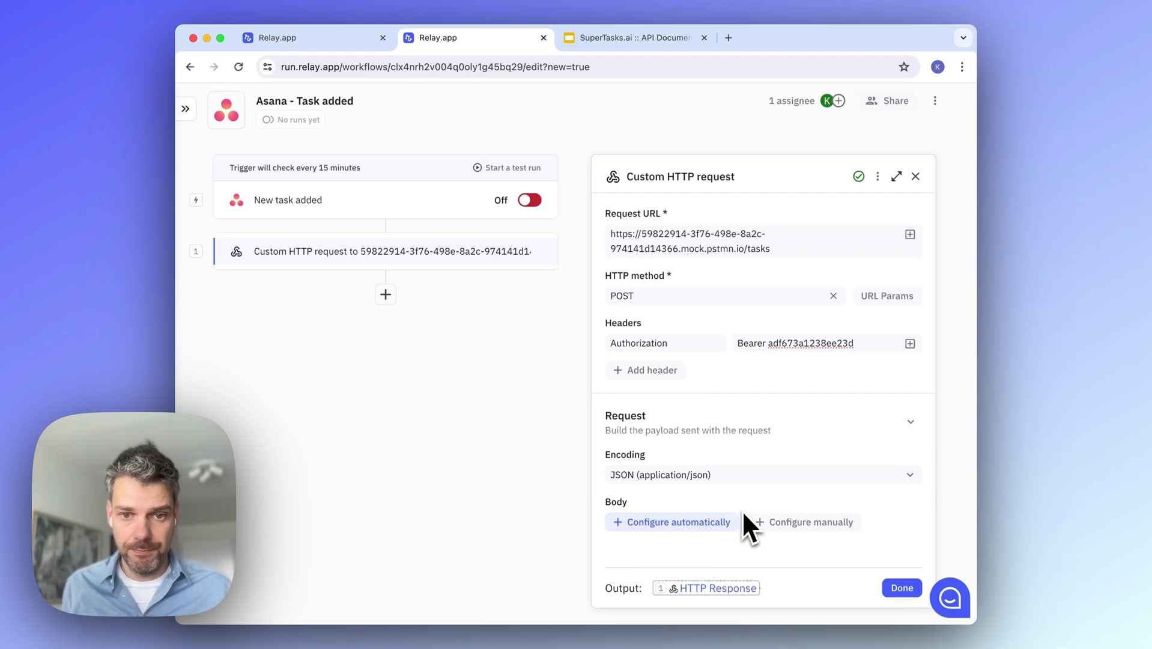
left_click(775, 528)
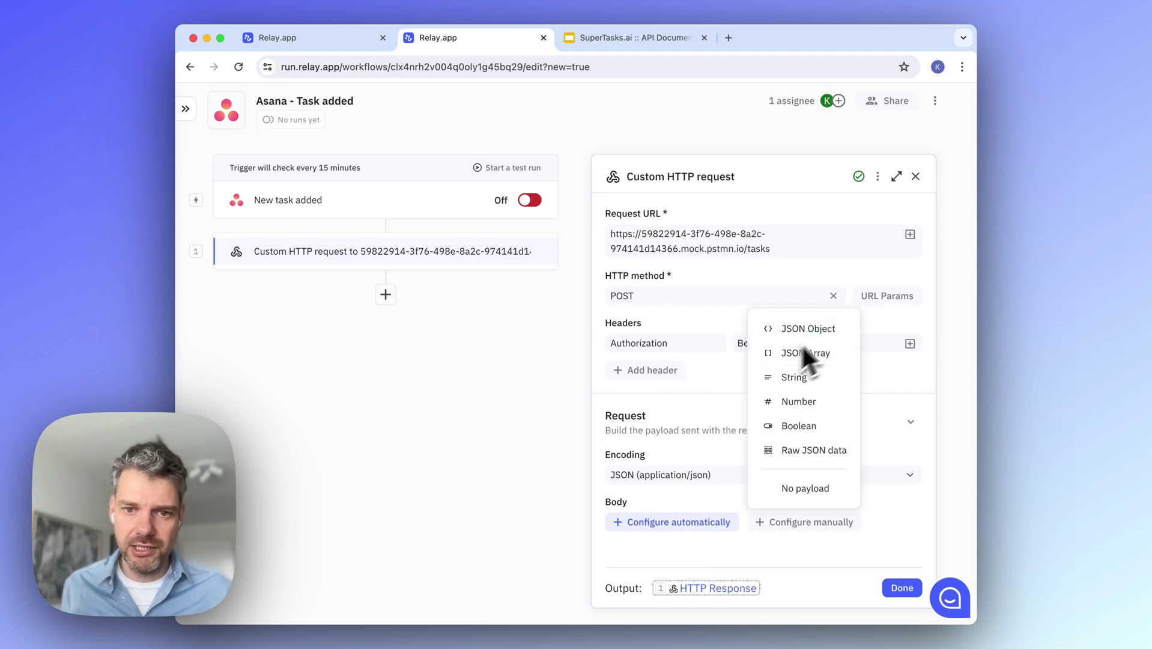
left_click(711, 427)
left_click(706, 423)
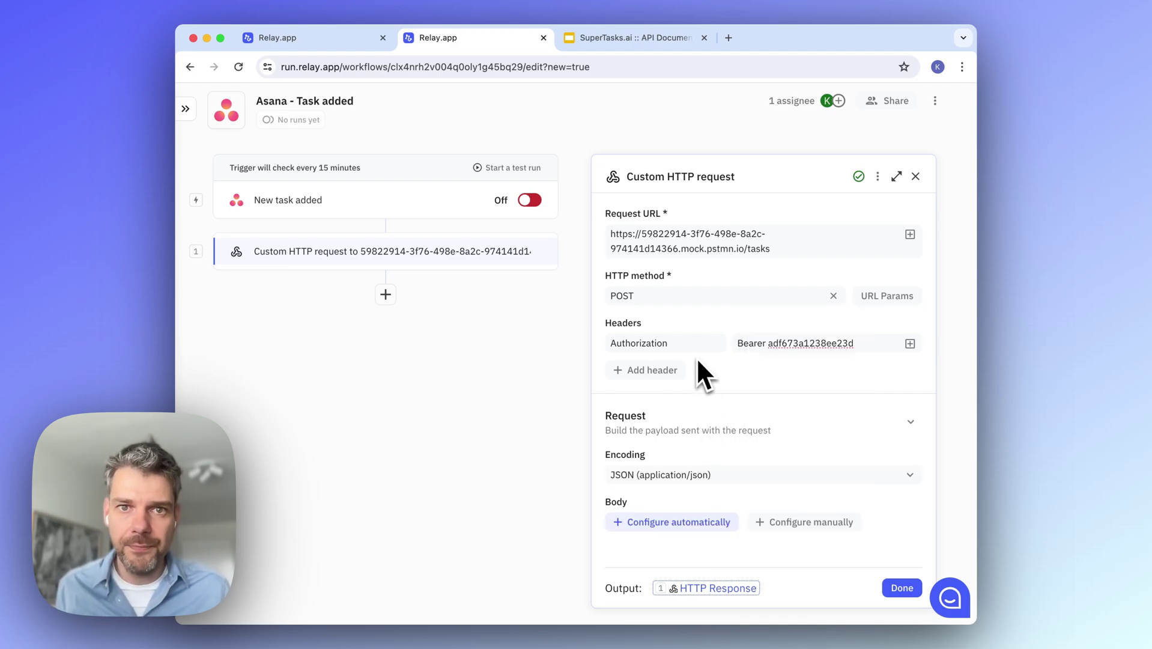
Auto-configure the request body from the slide's Request sample JSON and save it
left_click(647, 40)
left_click(414, 401)
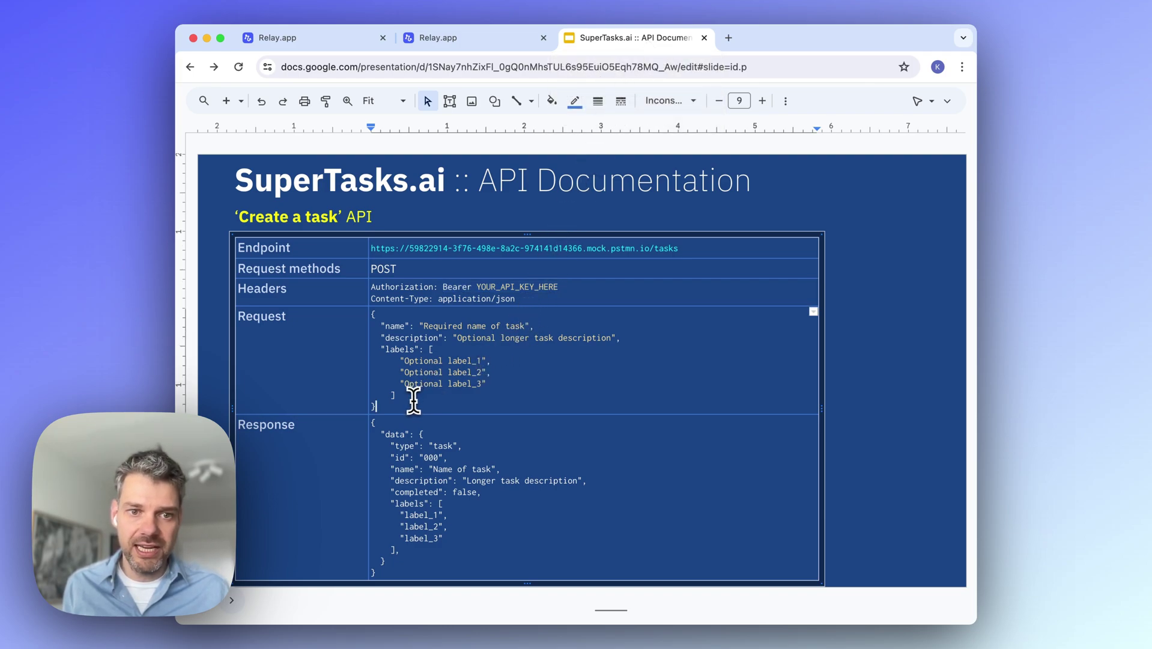
left_click(381, 315, "shift")
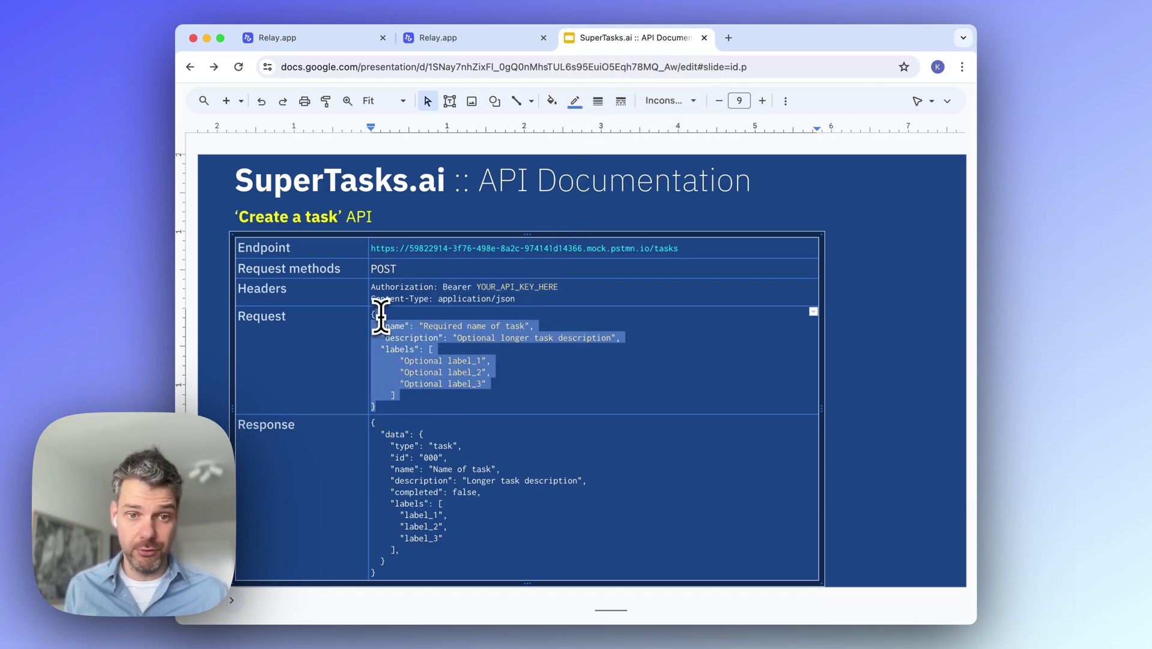
left_click(378, 314, "shift")
key("ctrl+c")
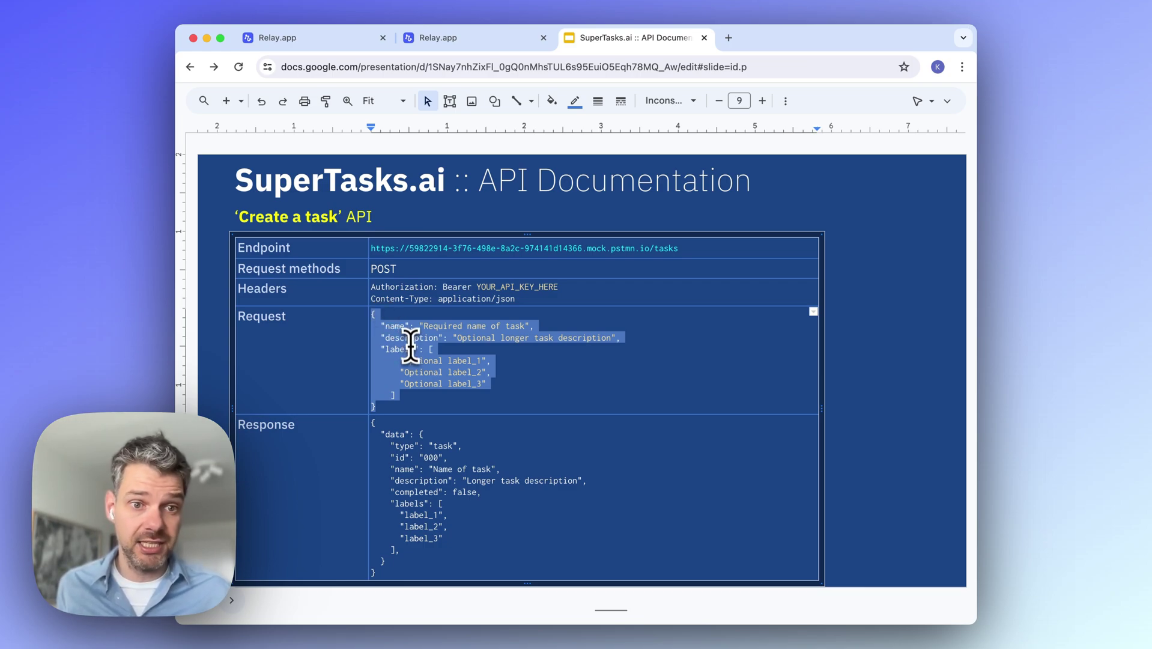
left_click(494, 39)
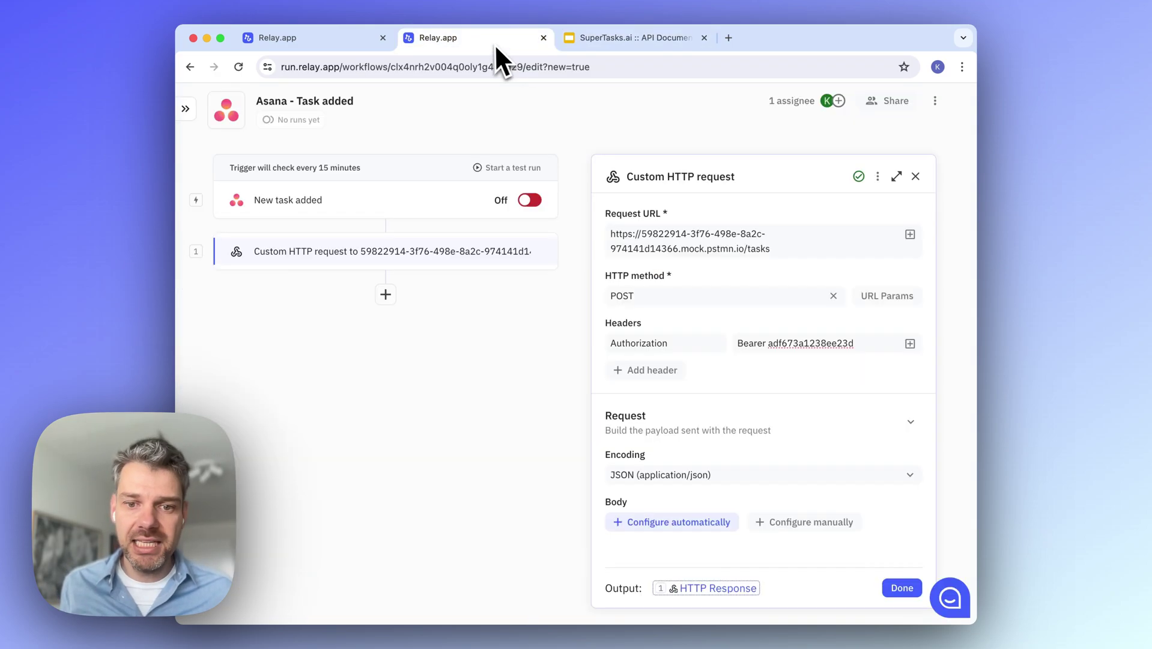
left_click(642, 515)
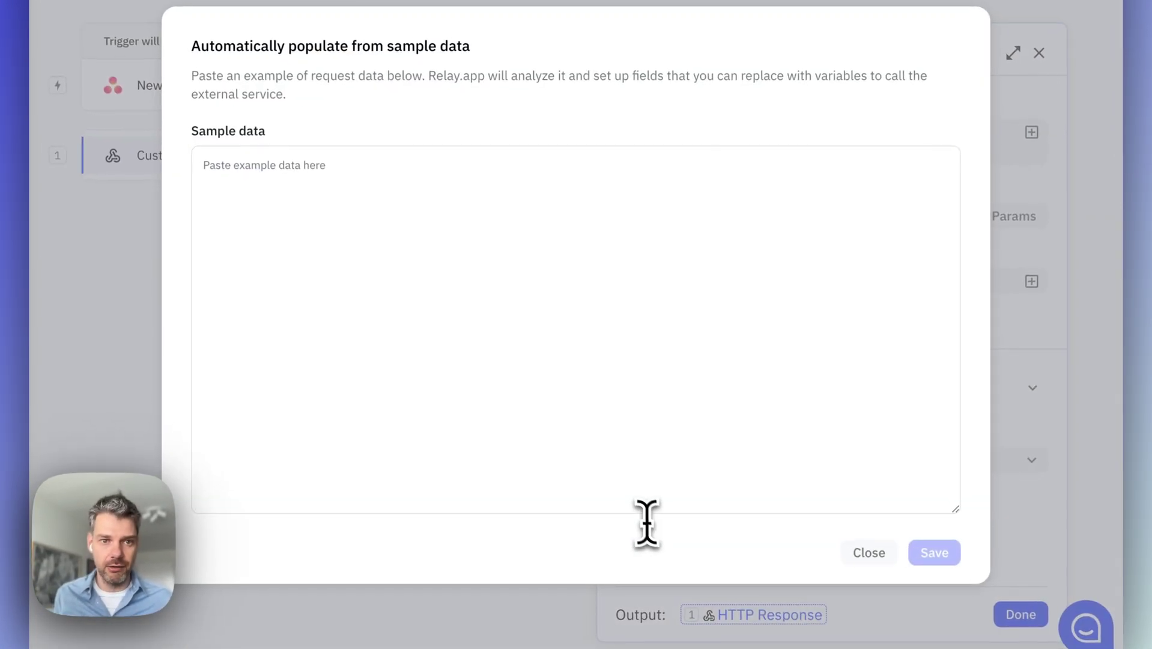
key("ctrl+v")
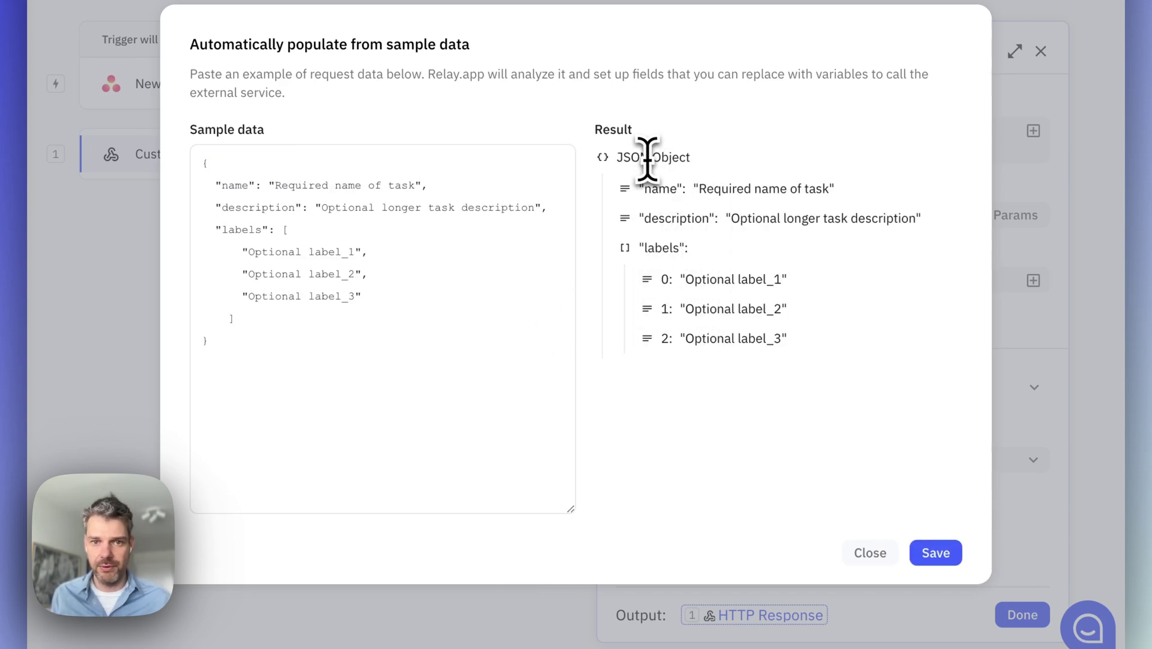
left_click(936, 552)
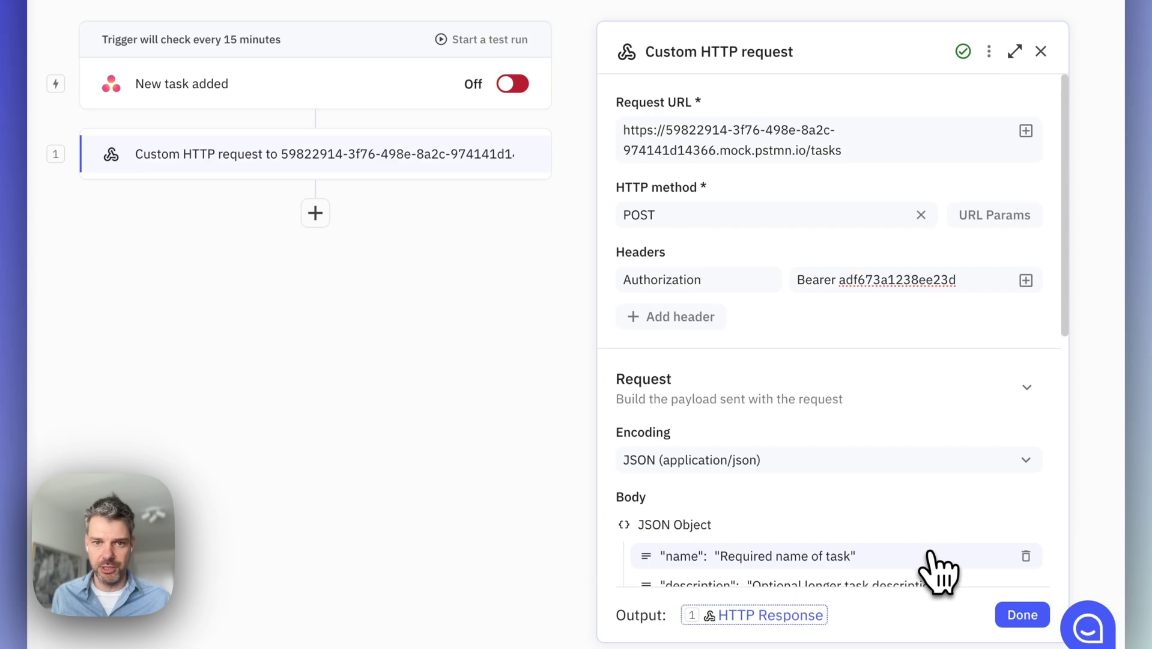
Scroll the HTTP request panel down to the request Body tree
scroll(960, 436, "down", 5)
scroll(961, 432, "down", 1)
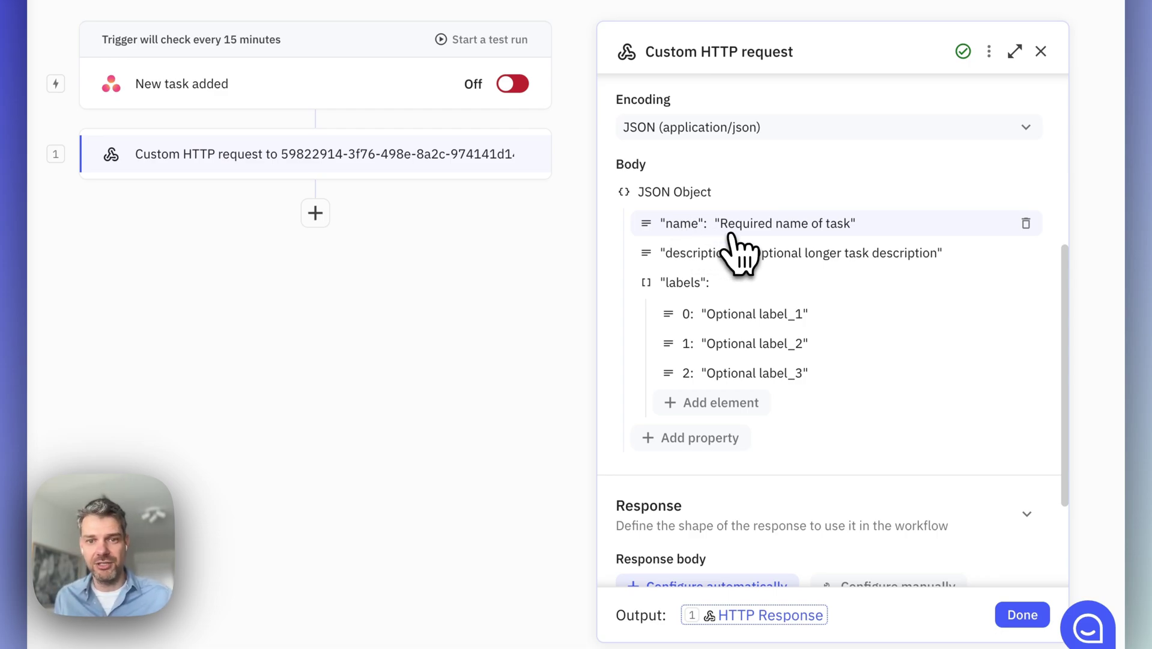
Replace the name property's sample value with the Asana Task > Title variable
left_click(773, 229)
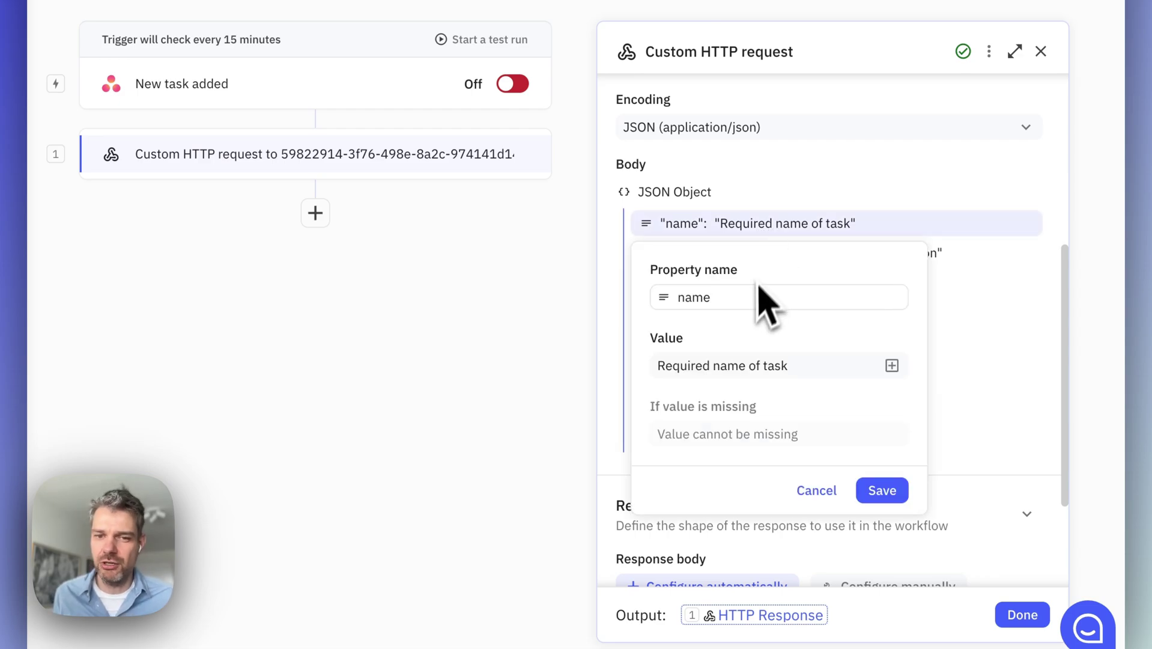
triple_click(749, 364)
key("BackSpace")
left_click(891, 366)
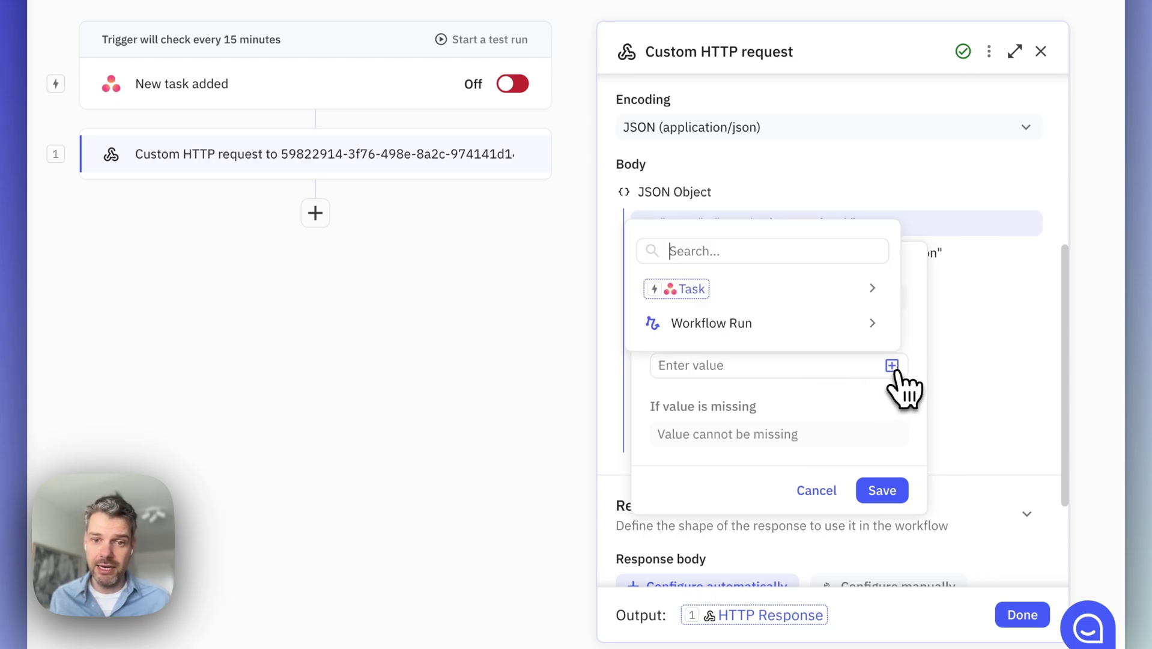
left_click(891, 365)
left_click(892, 366)
left_click(844, 295)
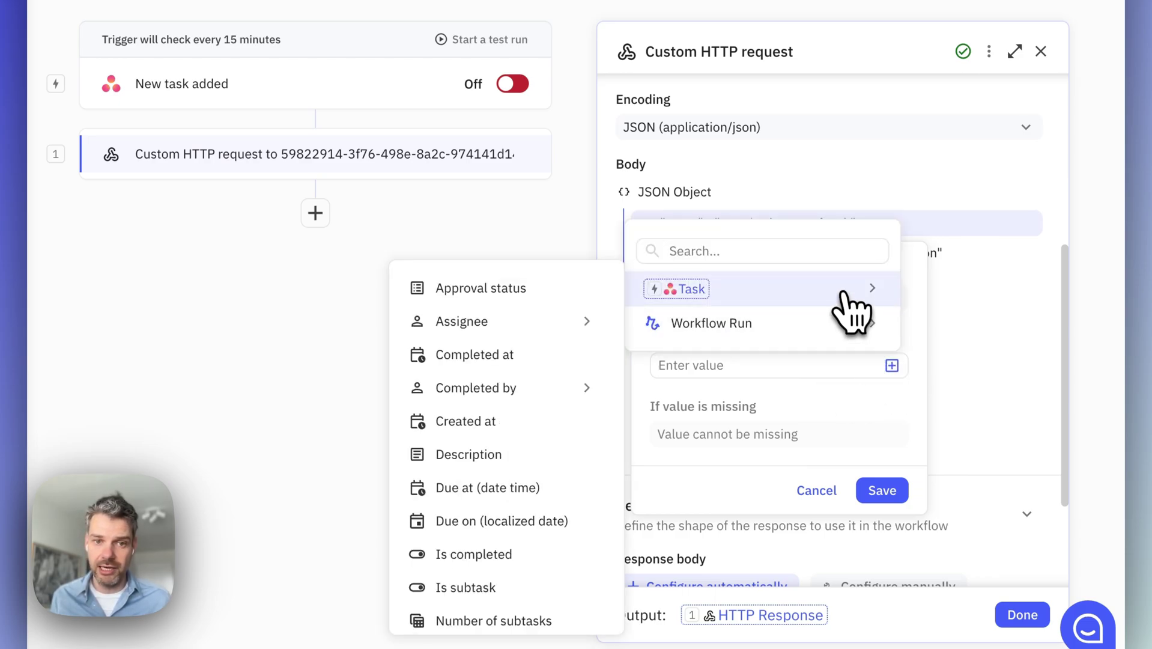
scroll(552, 373, "down", 4)
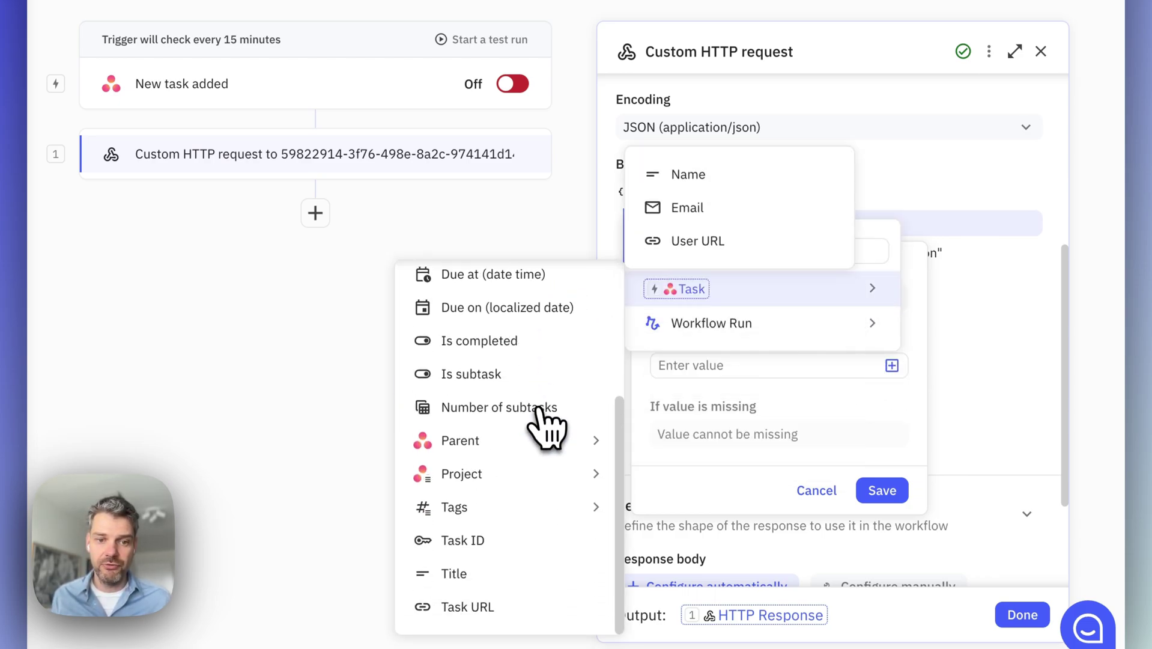
left_click(503, 573)
left_click(878, 490)
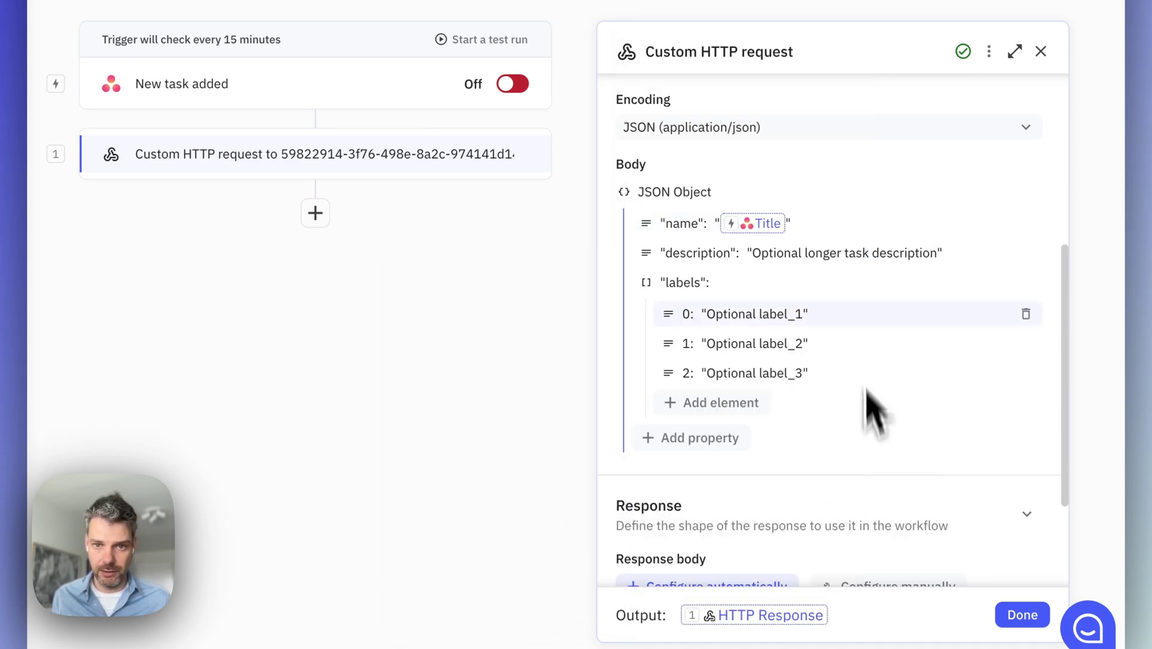
Replace the description property's sample value with the Asana Task > Description variable
left_click(836, 257)
triple_click(790, 393)
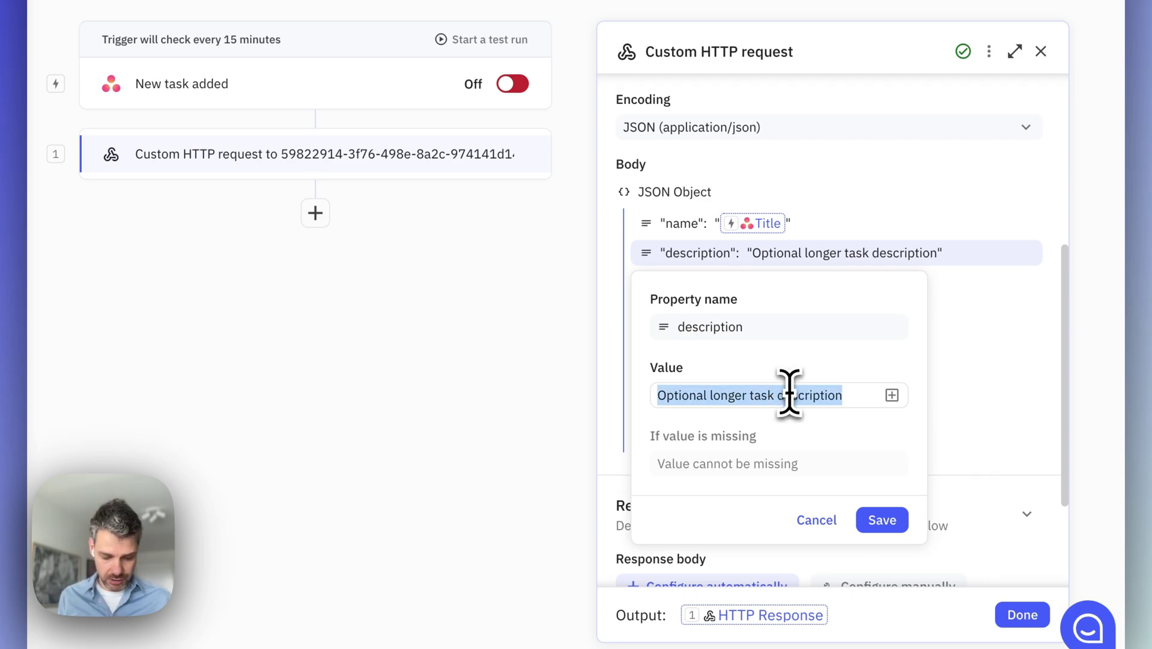
key("BackSpace")
left_click(892, 395)
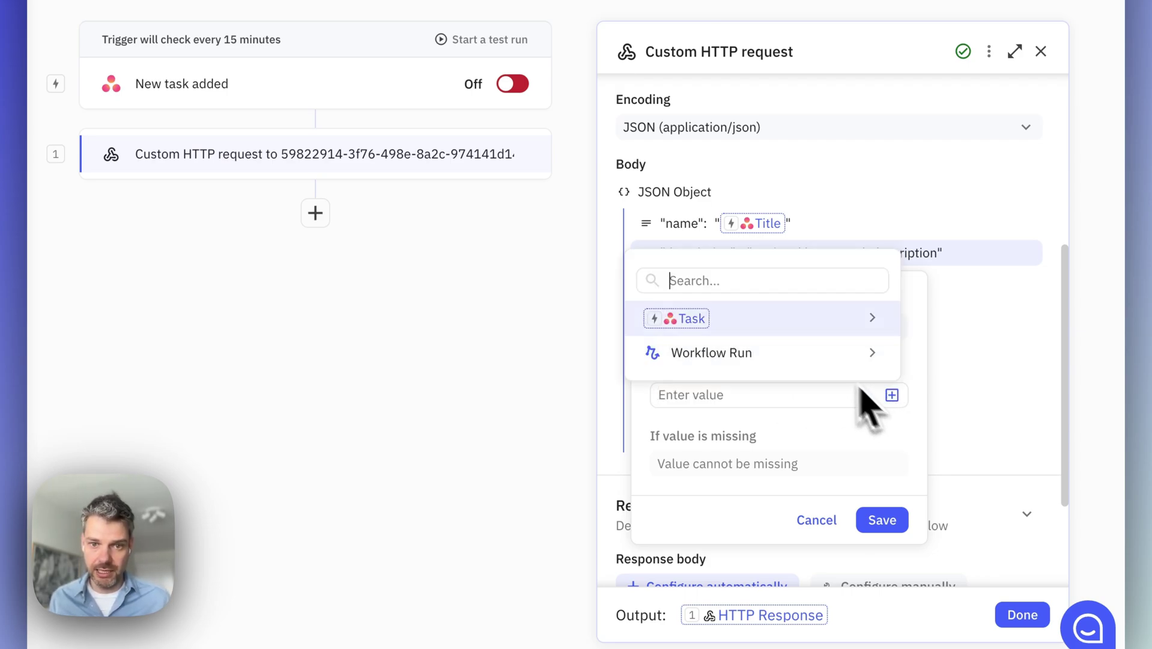
mouse_move(867, 327)
scroll(514, 424, "down", 3)
scroll(514, 420, "up", 1)
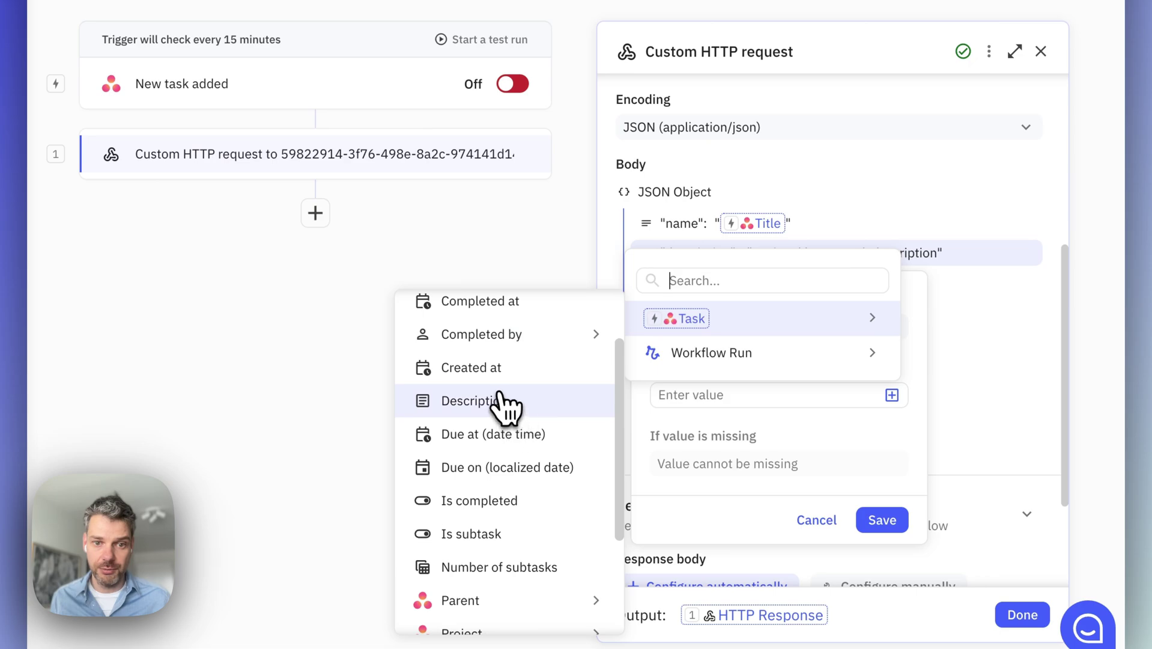
left_click(508, 403)
left_click(889, 520)
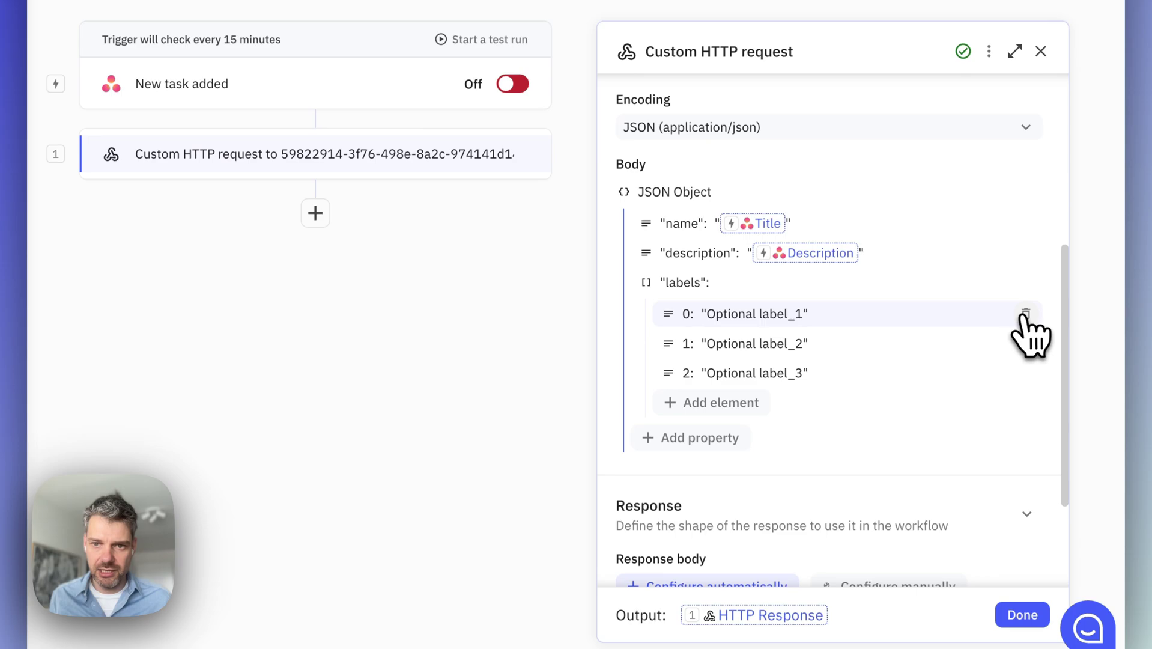
Delete all three sample elements from the labels array
left_click(1026, 314)
left_click(1025, 313)
left_click(1025, 314)
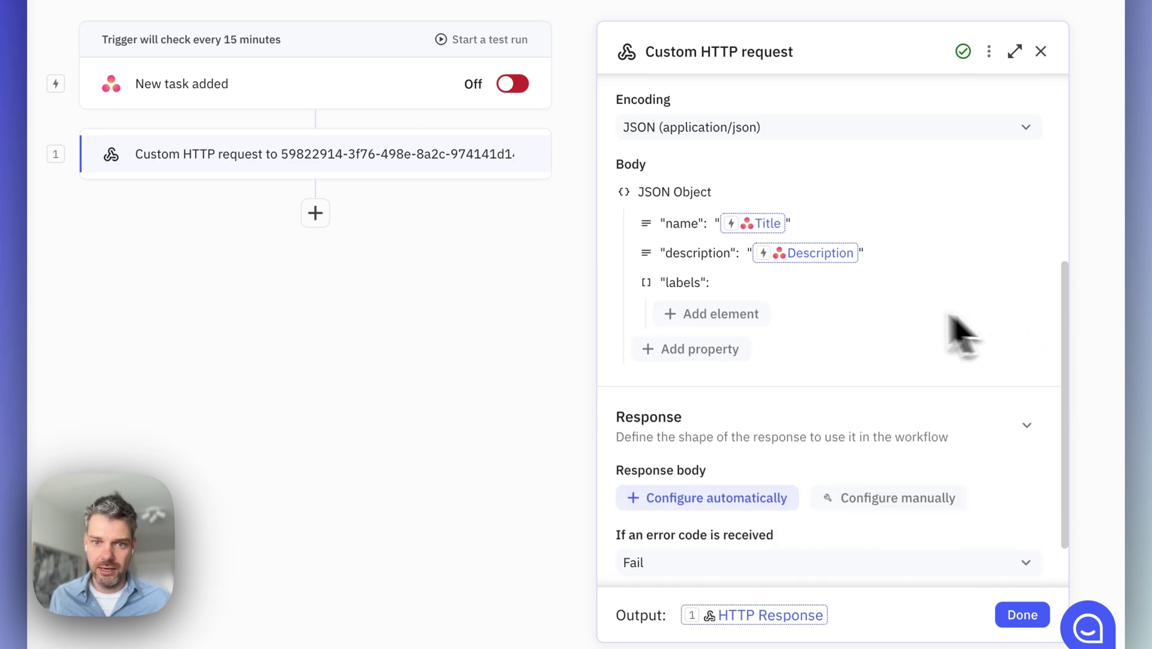
Add two string label elements, 'Work' and 'Projects', saving each
left_click(738, 322)
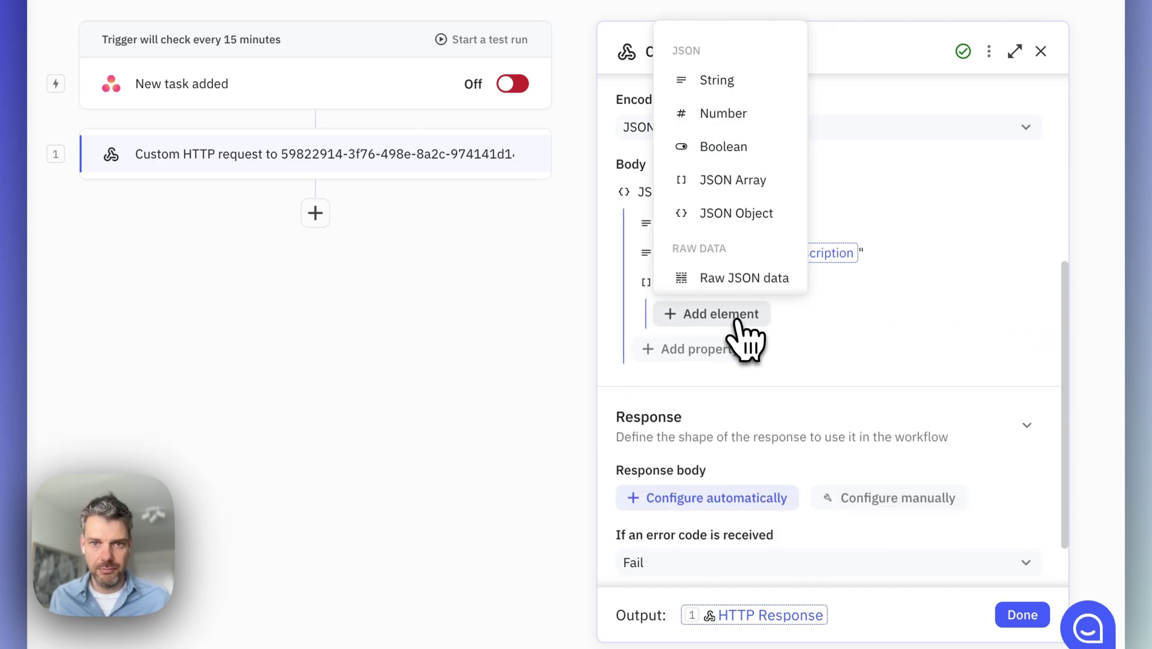
left_click(749, 88)
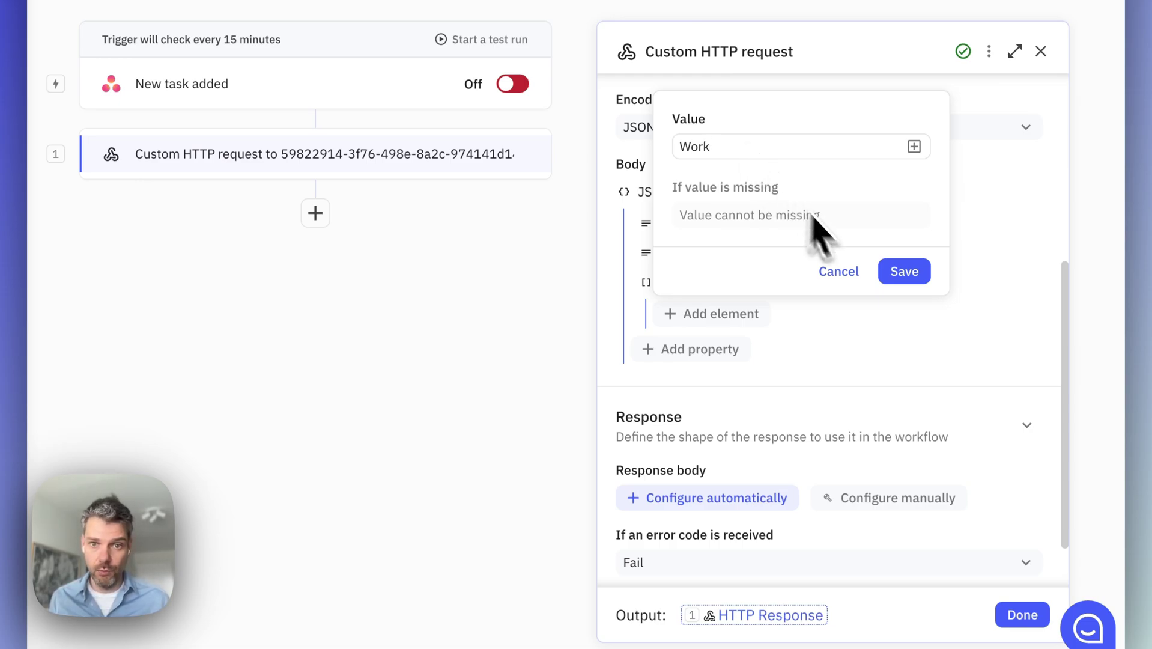
left_click(904, 271)
left_click(743, 344)
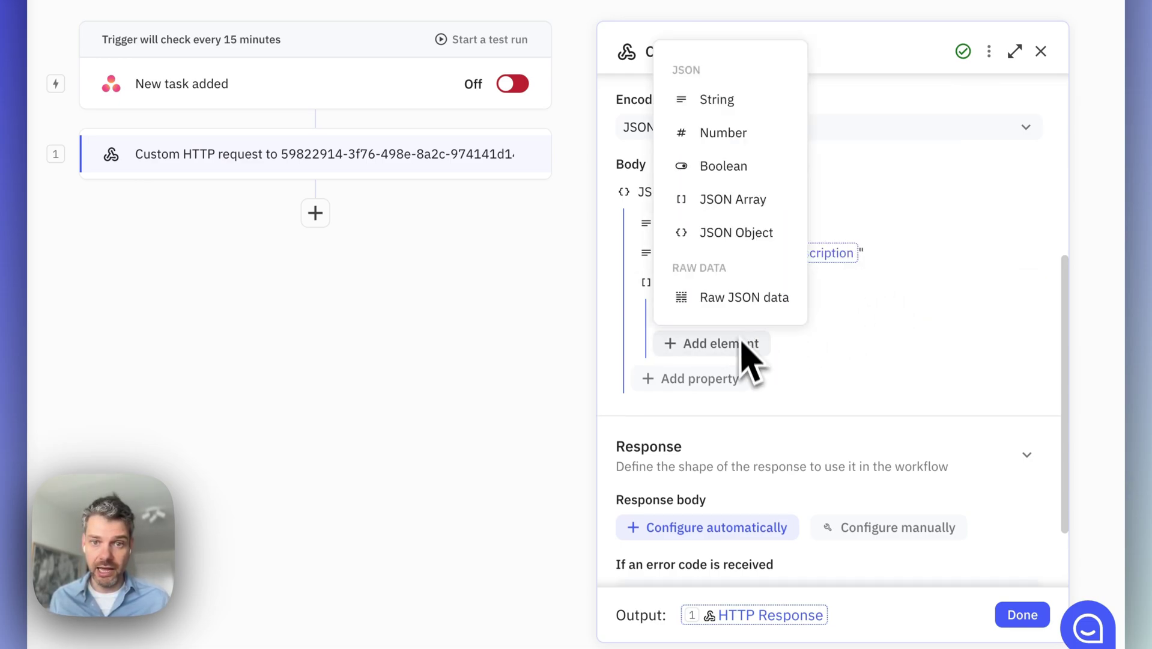
left_click(745, 105)
type("Project")
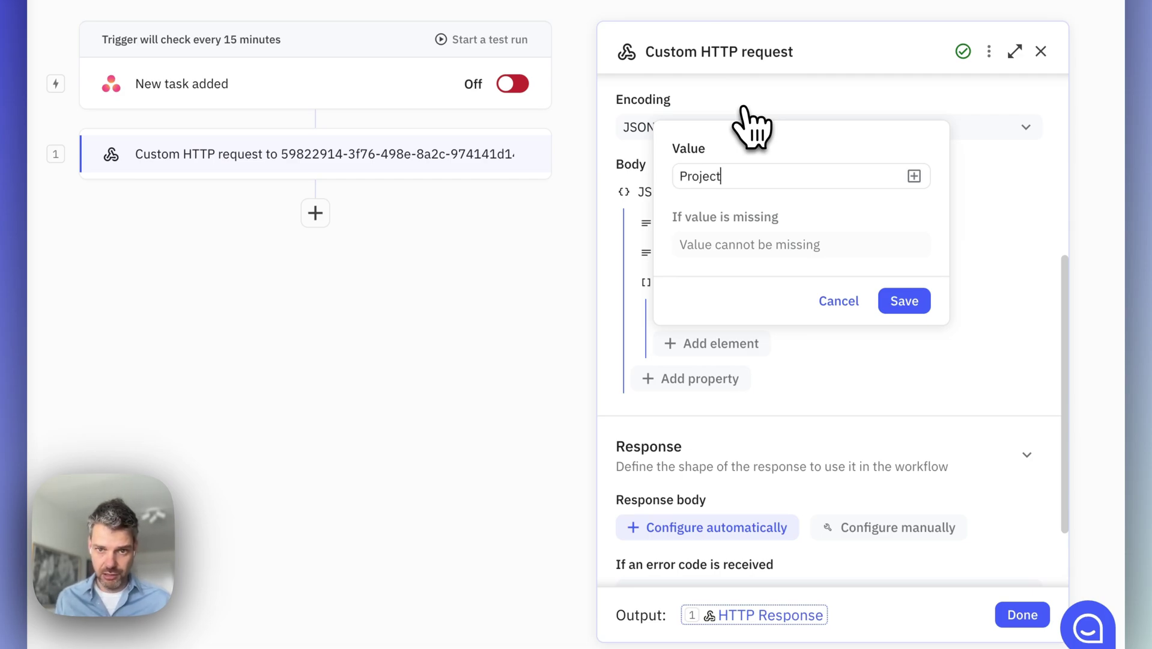
type("s")
left_click(901, 301)
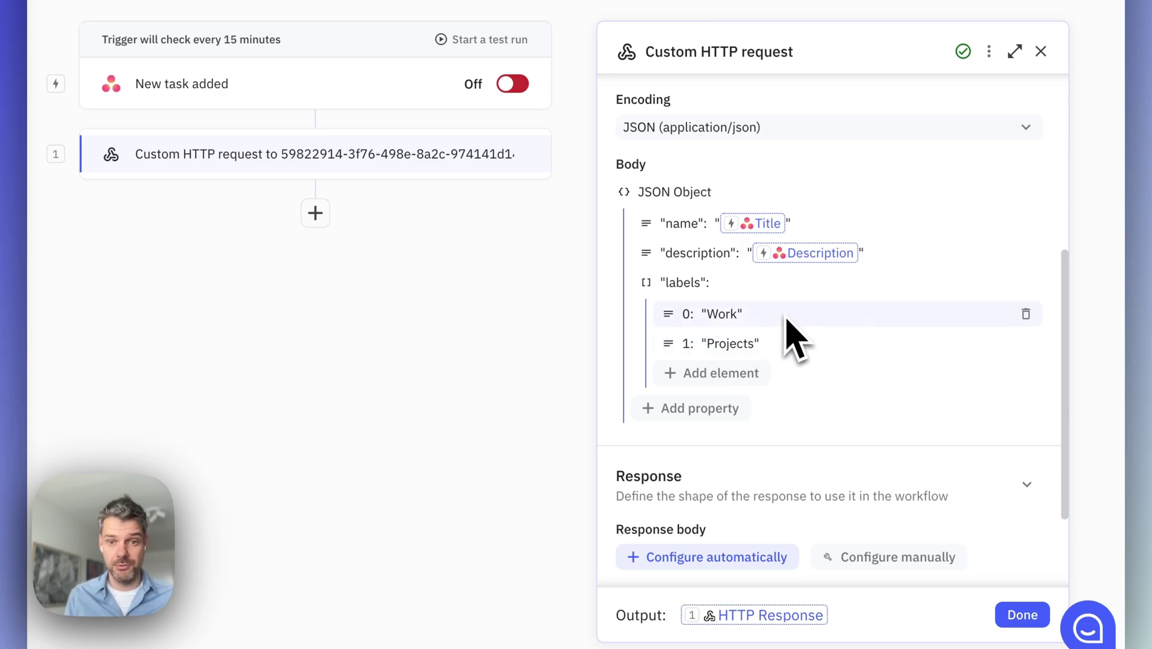
Choose to configure the Response automatically from a test instead of manually
scroll(801, 349, "down", 3)
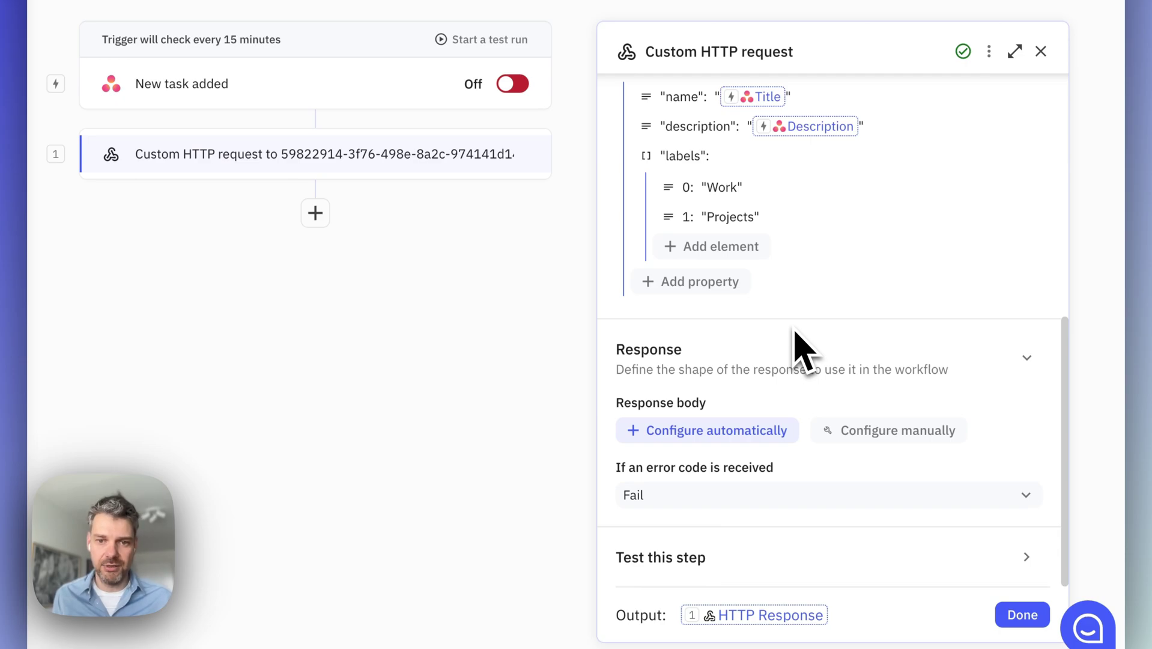
left_click(871, 430)
left_click(869, 428)
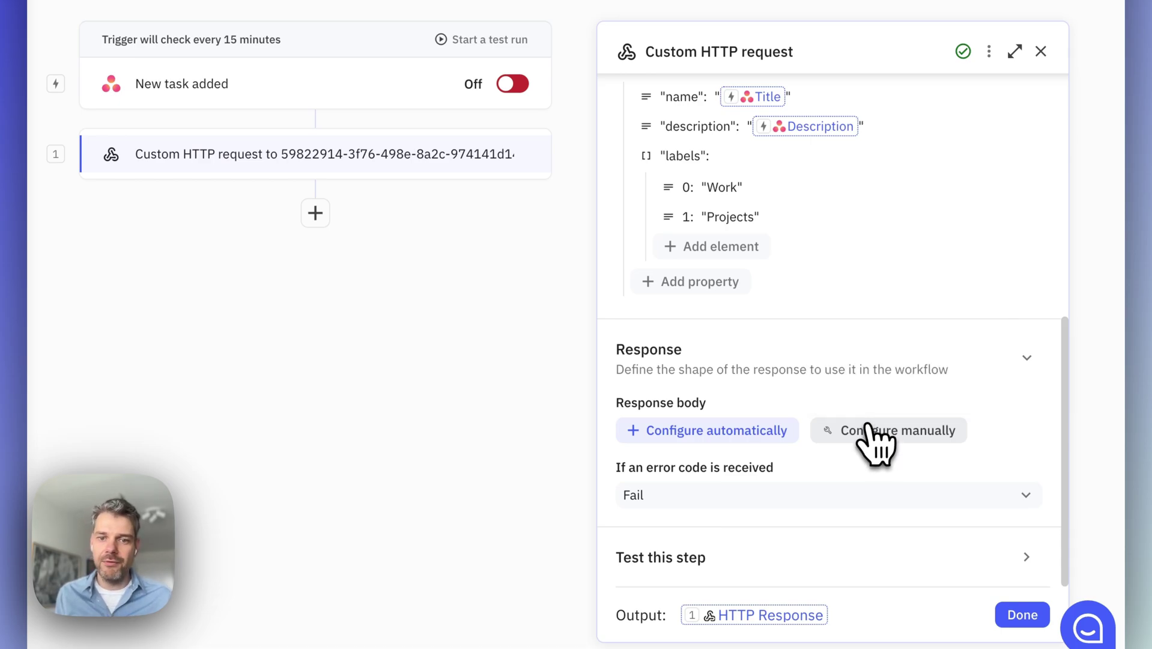
left_click(771, 430)
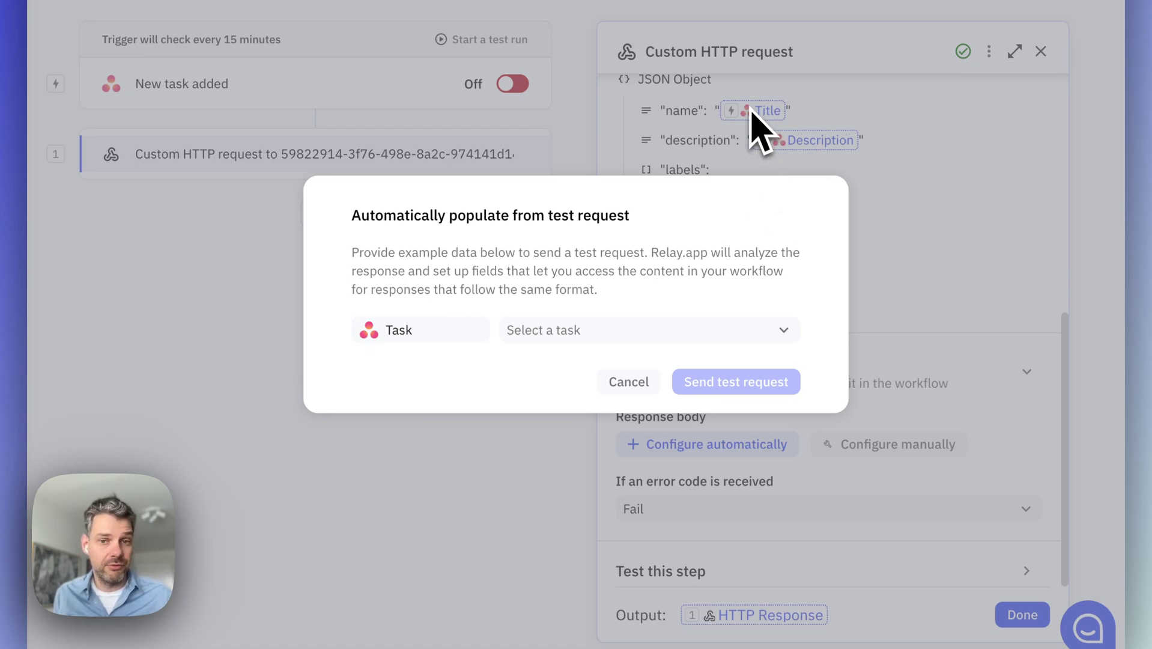
Pick 'Create HTTP request tutorial video' from the Work stuff project as the test task
left_click(601, 332)
left_click(591, 416)
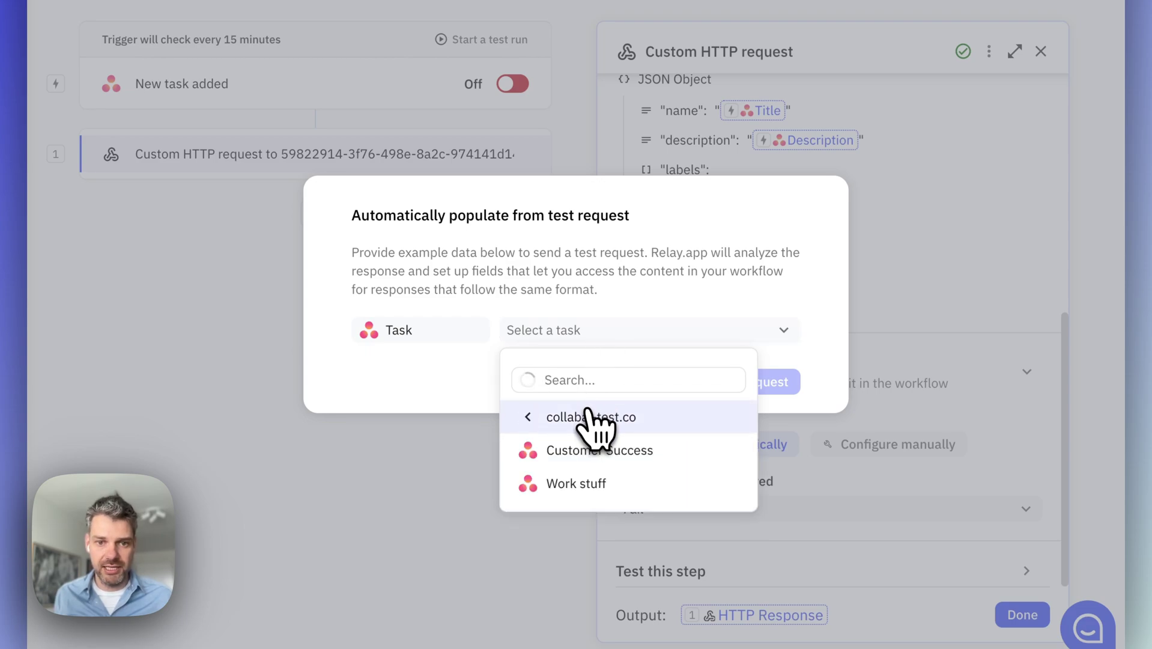
left_click(587, 483)
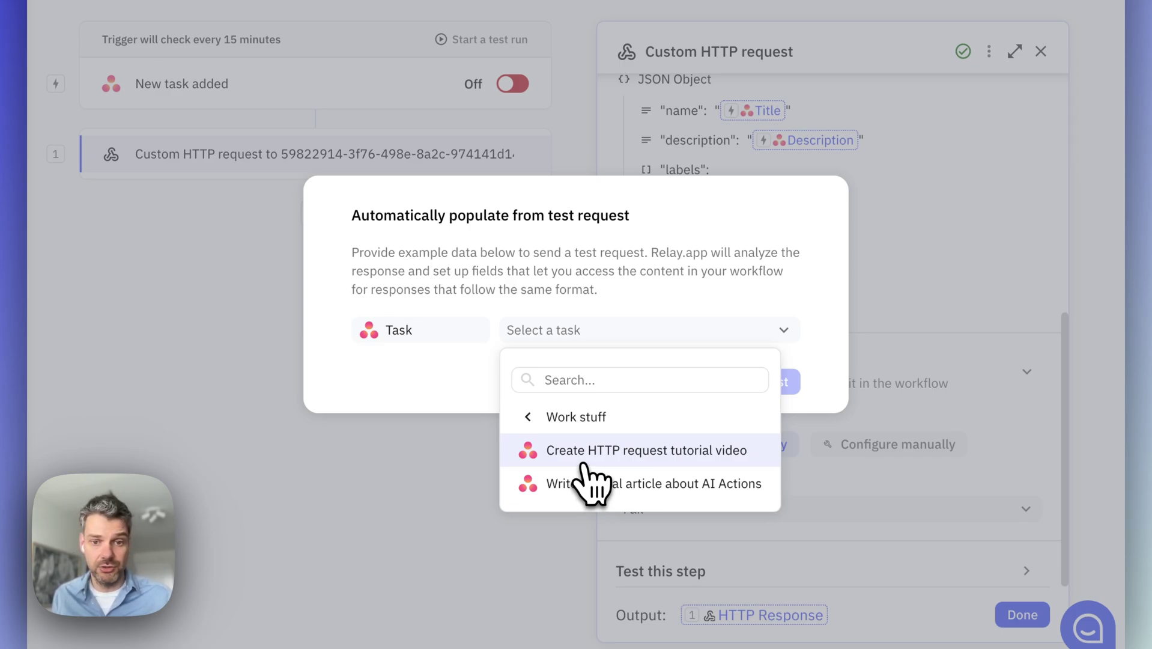
left_click(583, 462)
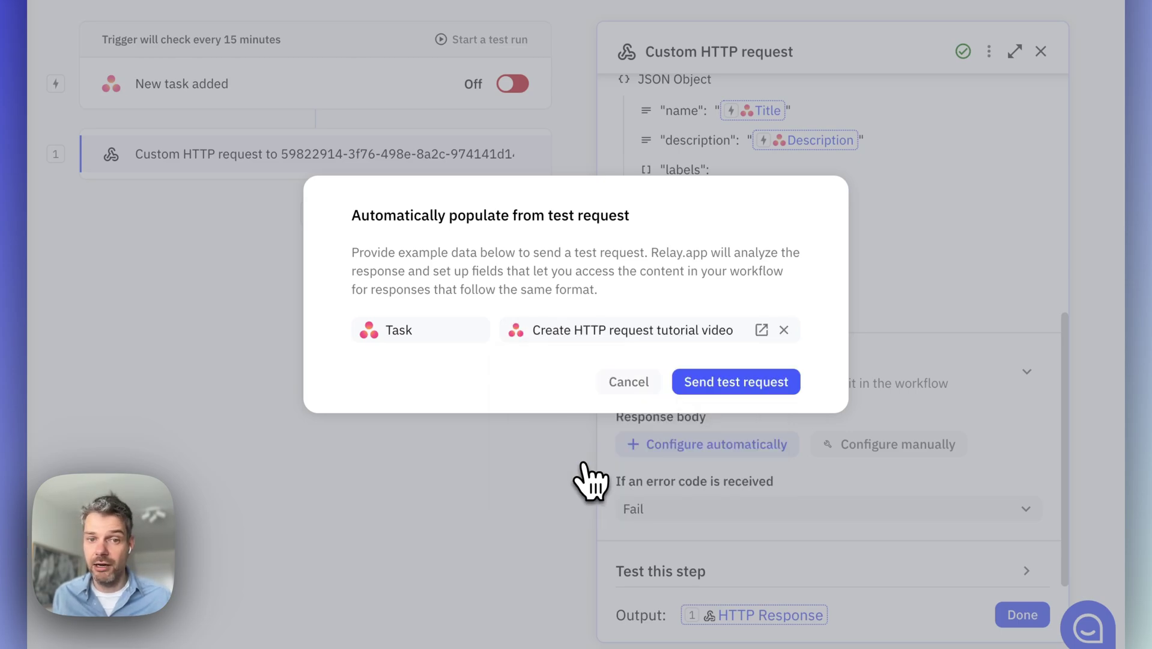
Send the test request to SuperTasks and review the request headers, body and labels
left_click(752, 385)
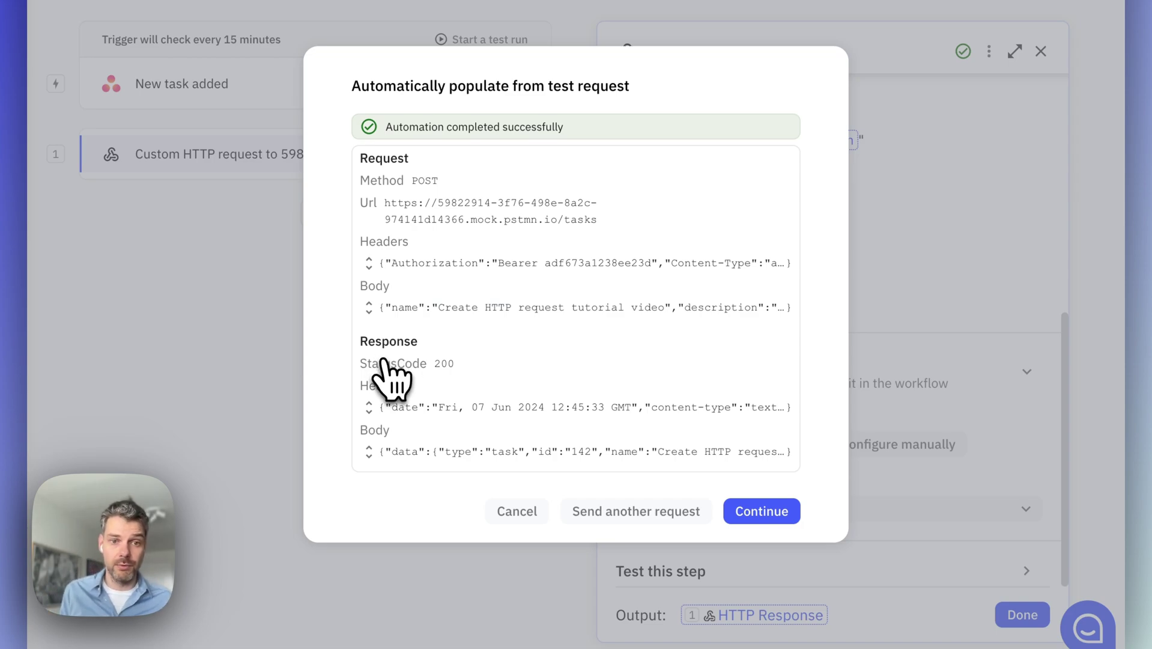
left_click(369, 263)
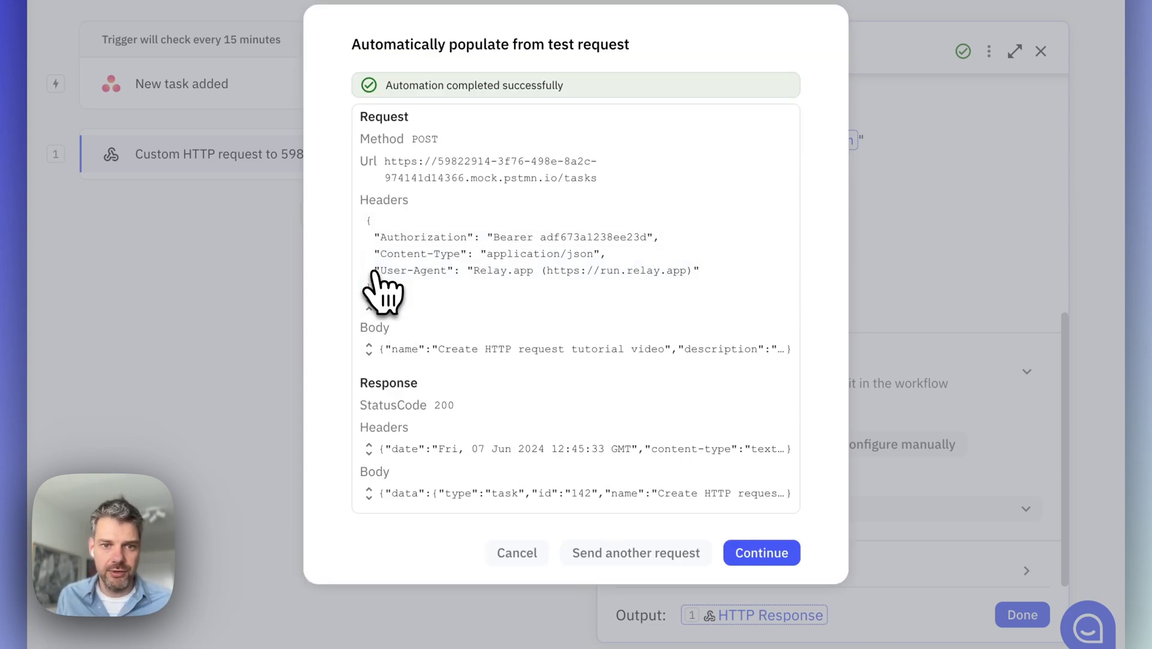
left_click(369, 348)
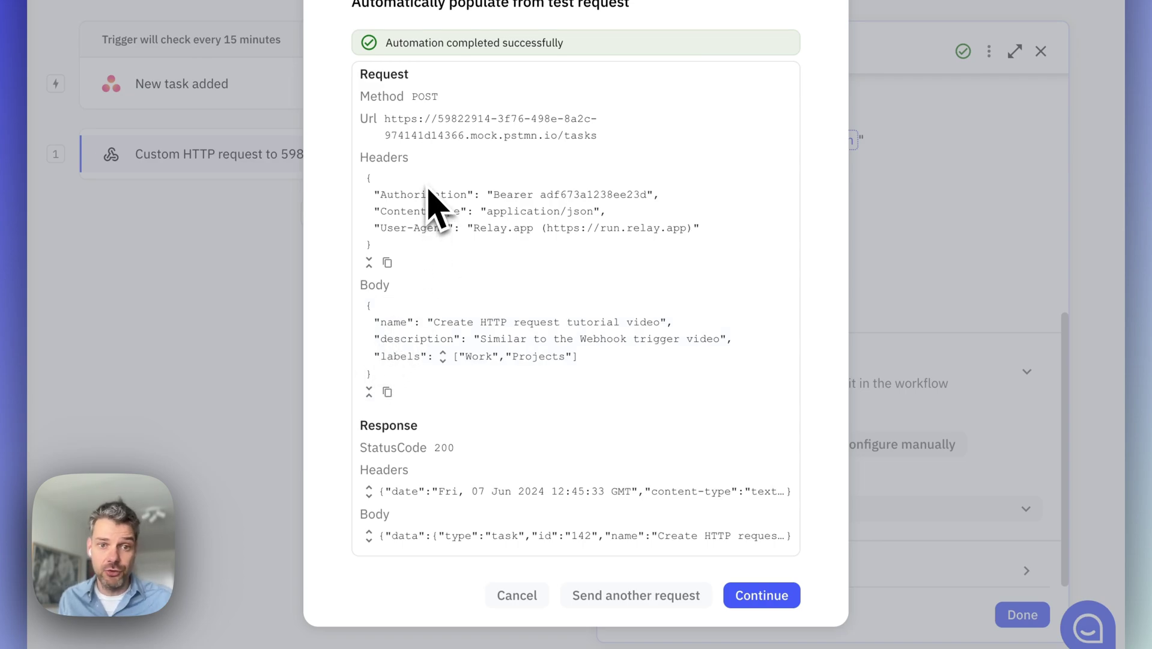
left_click_drag(378, 188, 455, 238)
left_click(456, 242)
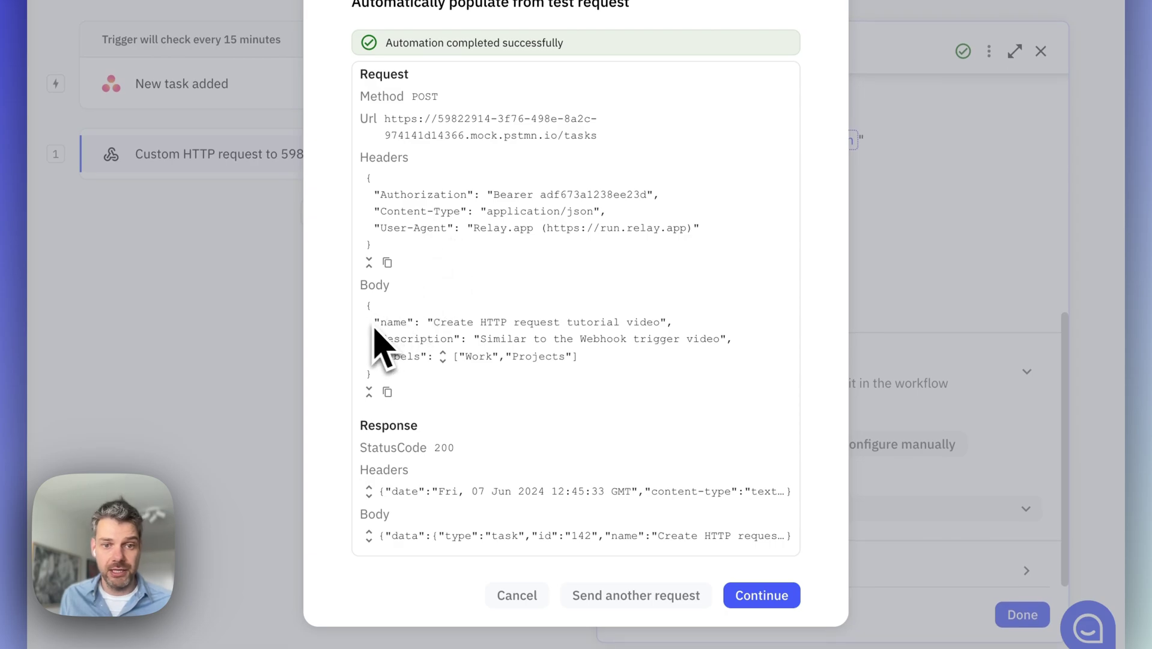
left_click(442, 356)
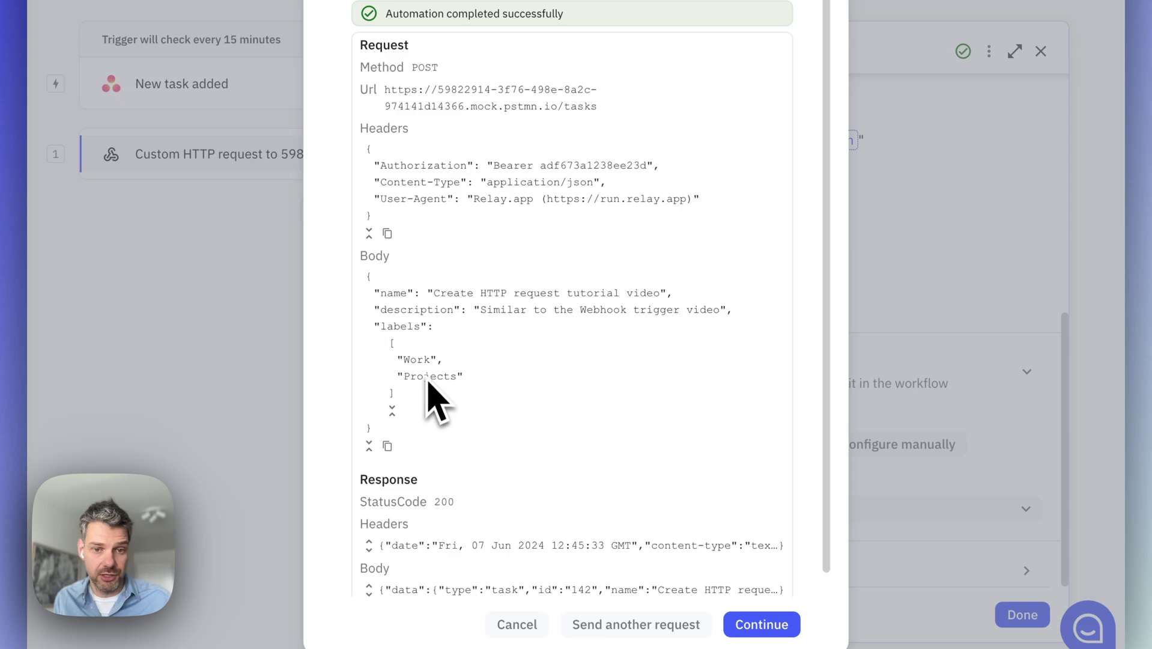
Review the 200 response body, its data object and labels for new task 142
scroll(430, 389, "down", 1)
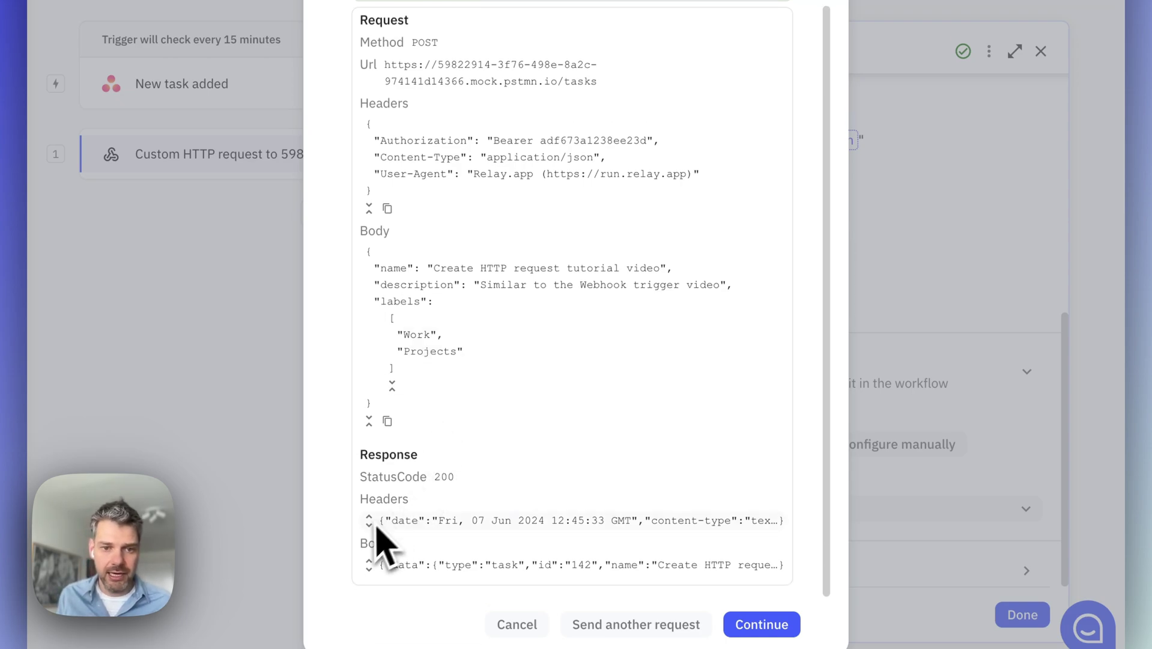
left_click(369, 564)
scroll(420, 535, "down", 2)
left_click(430, 528)
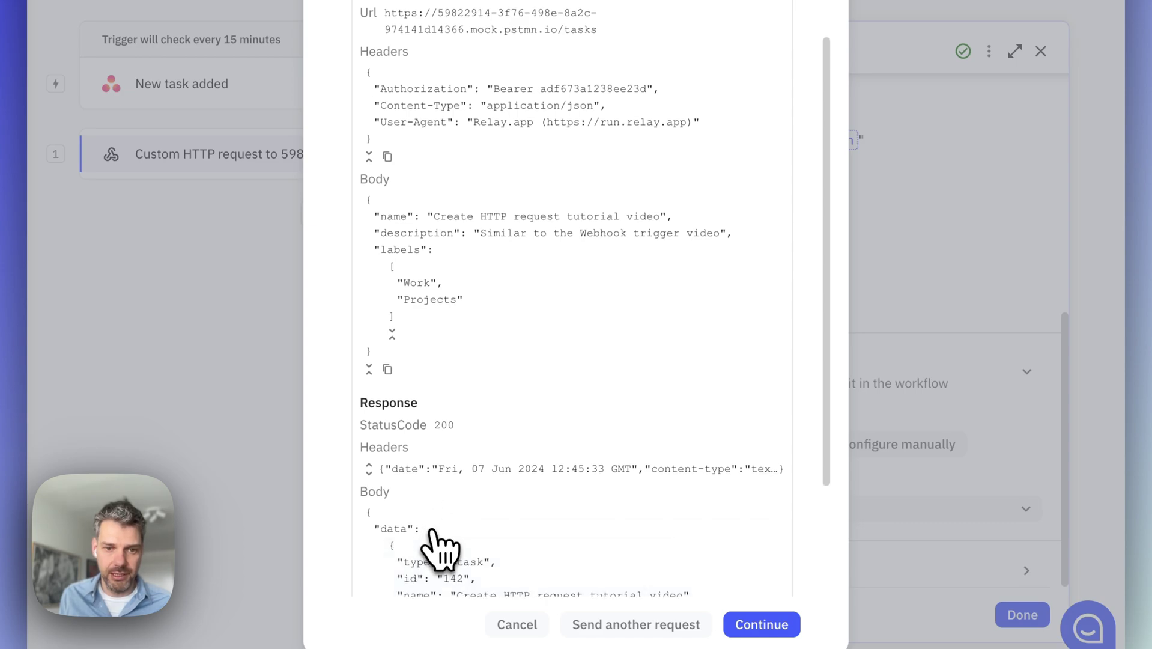
scroll(456, 529, "down", 5)
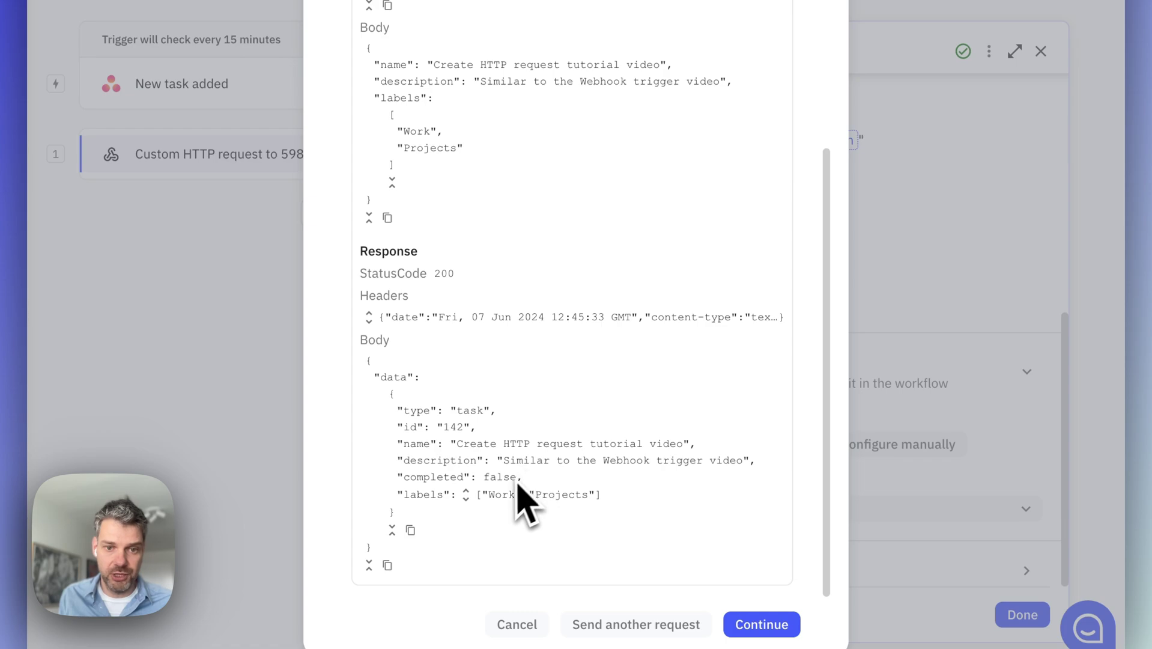
left_click(465, 494)
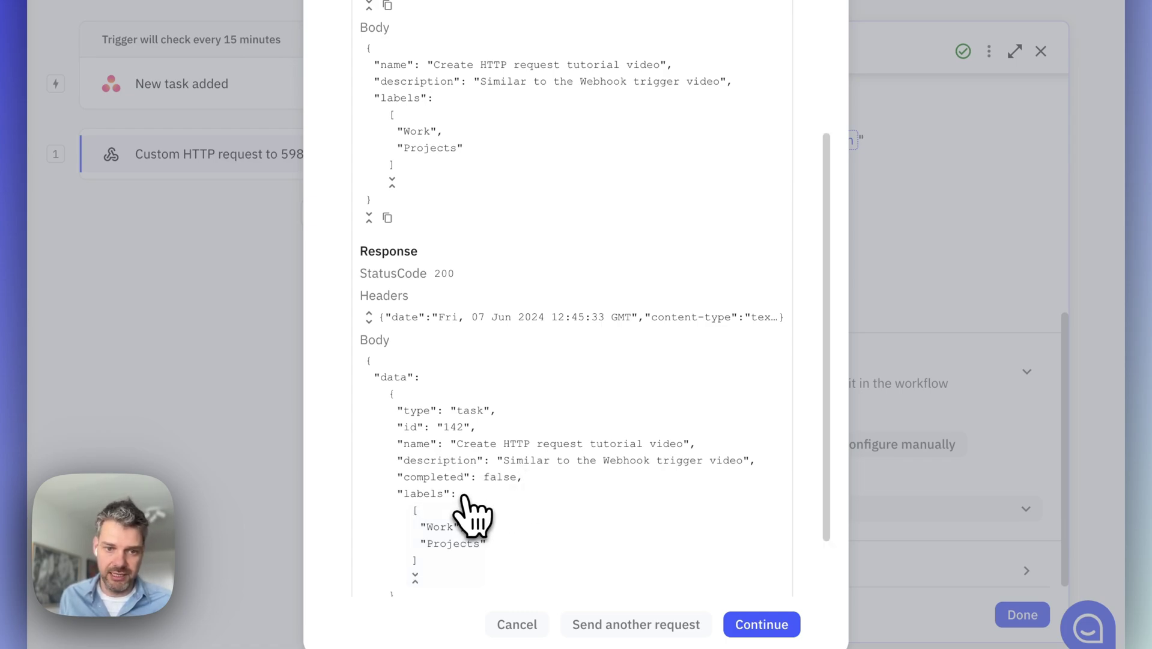
scroll(473, 517, "down", 2)
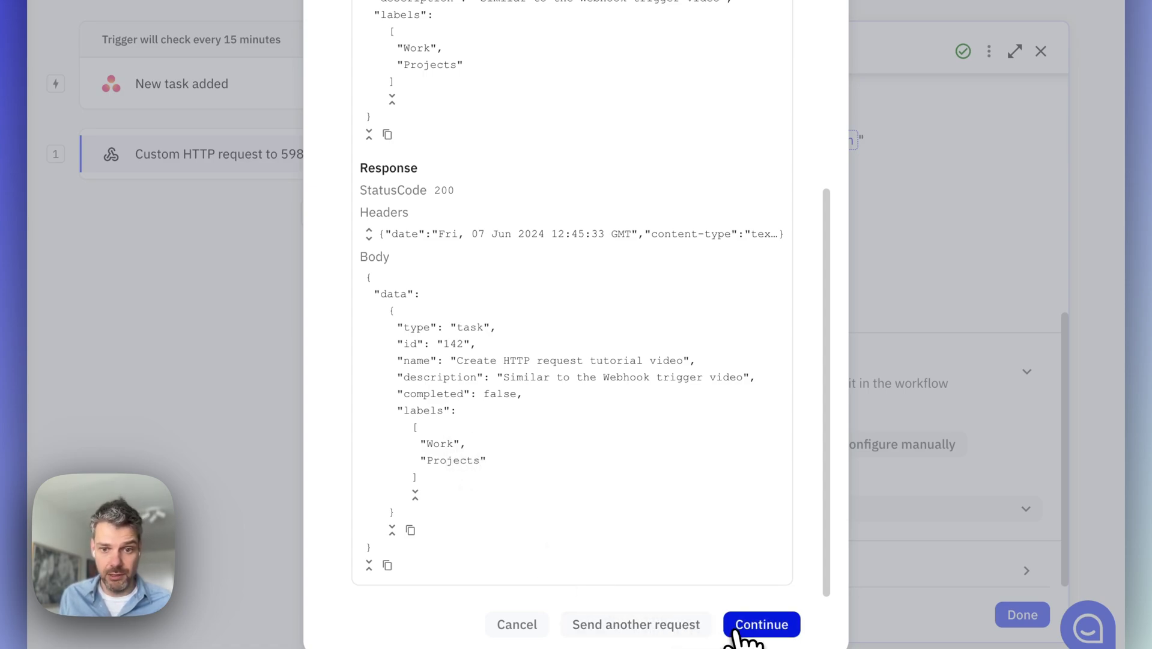
Infer and save the response fields: data with type, id, name, description, completed, labels
left_click(758, 625)
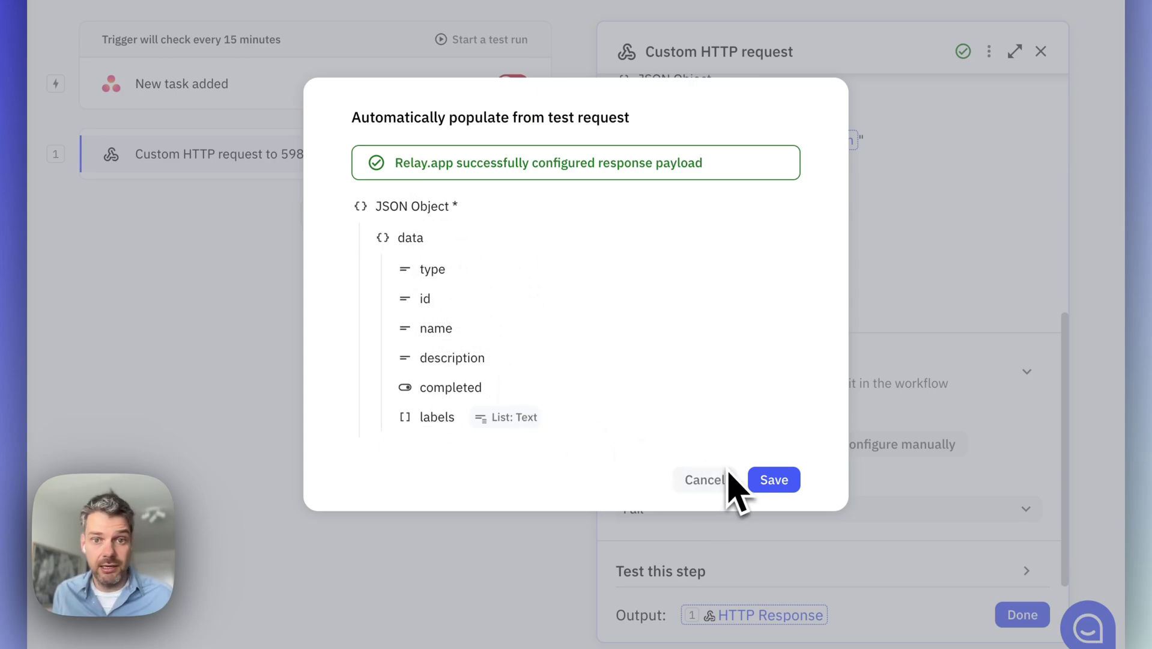
left_click(763, 481)
scroll(808, 451, "down", 5)
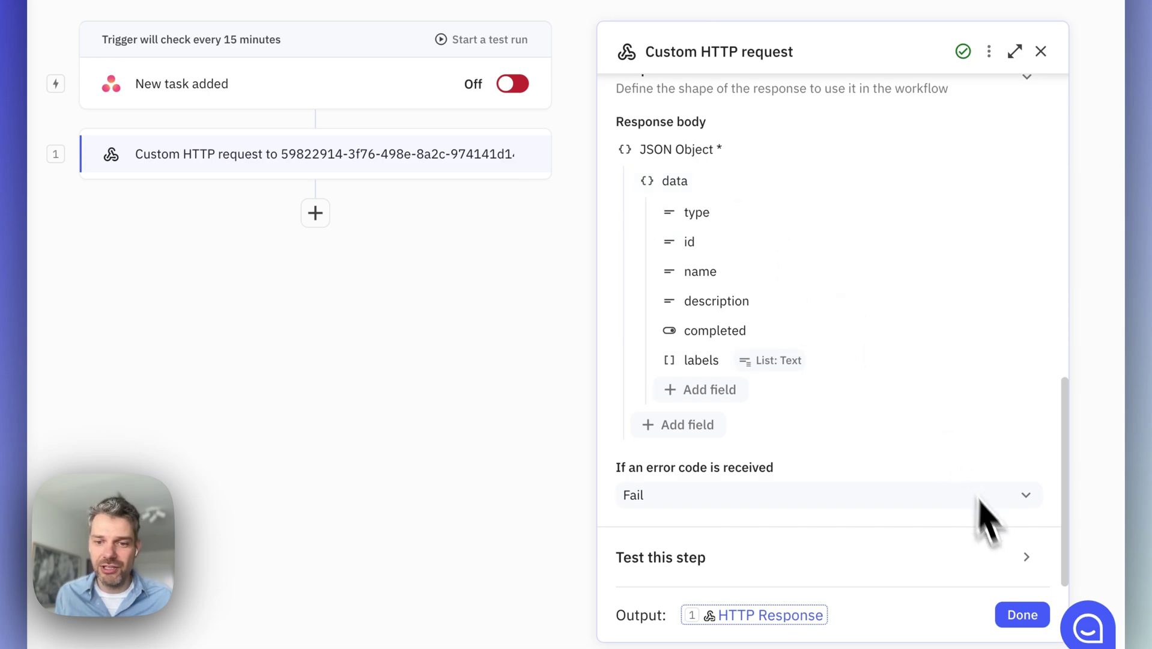
Finish the HTTP step and add a Slack 'Send to channel as Bot' step after it
left_click(1021, 615)
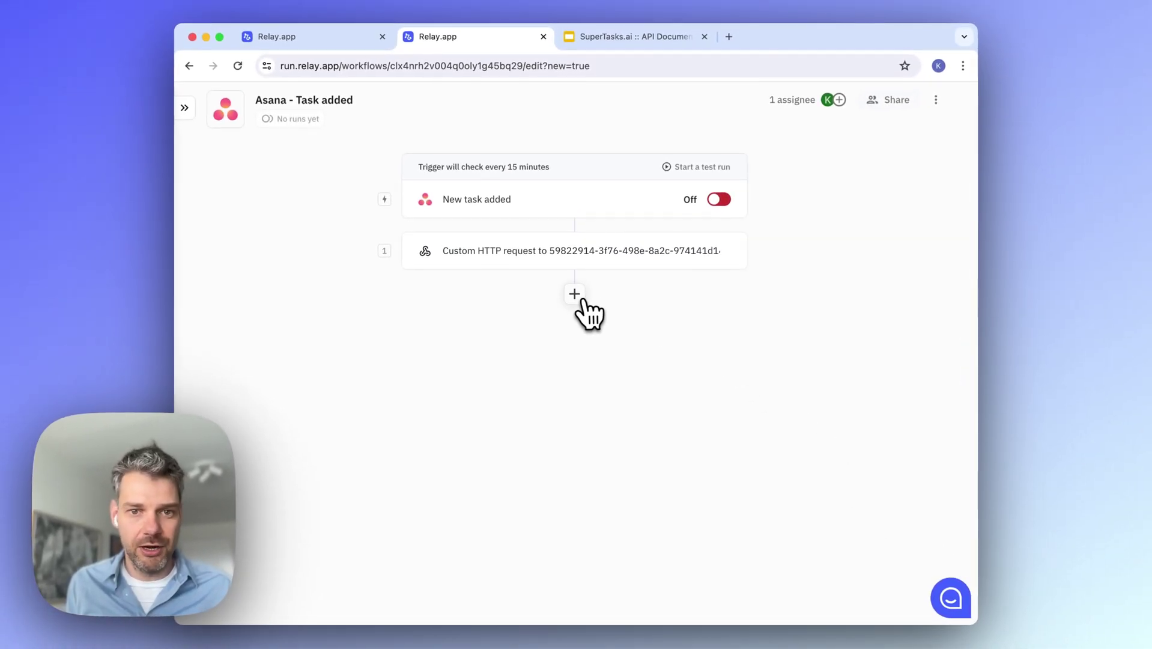
left_click(579, 250)
scroll(543, 471, "down", 10)
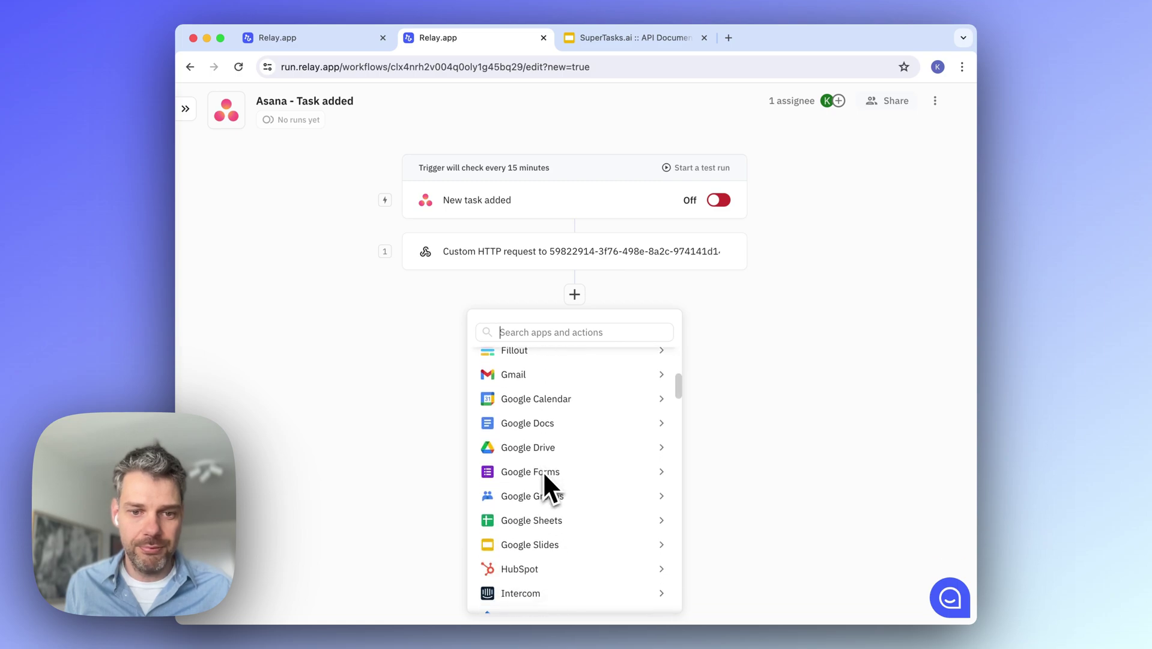
mouse_move(540, 426)
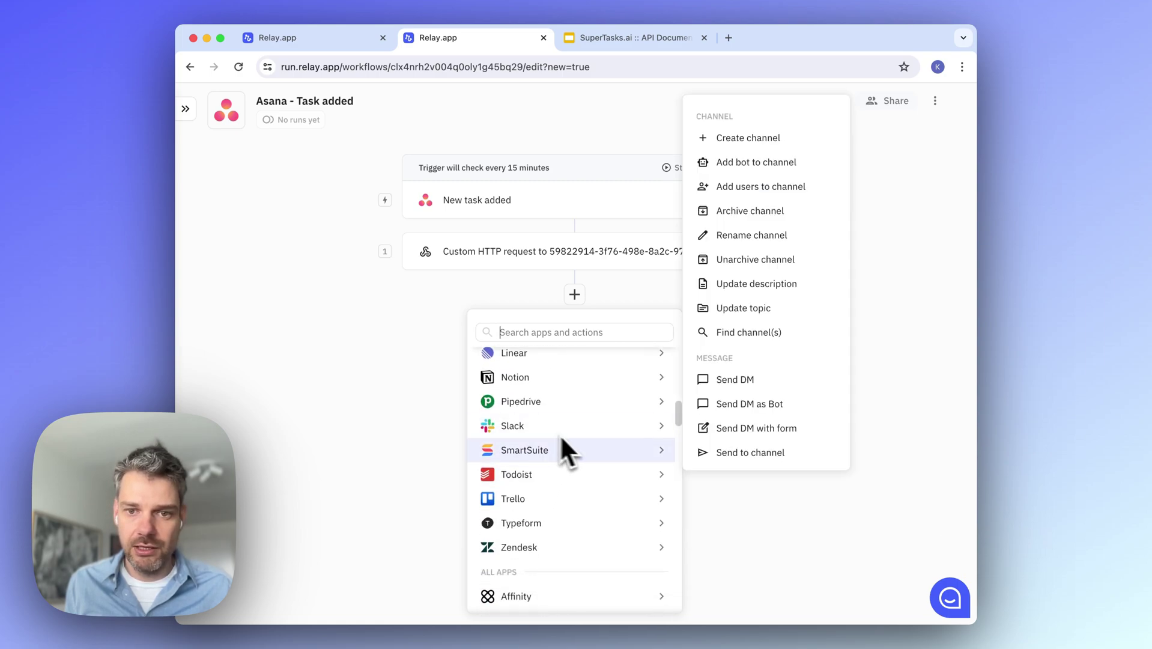
scroll(737, 435, "down", 3)
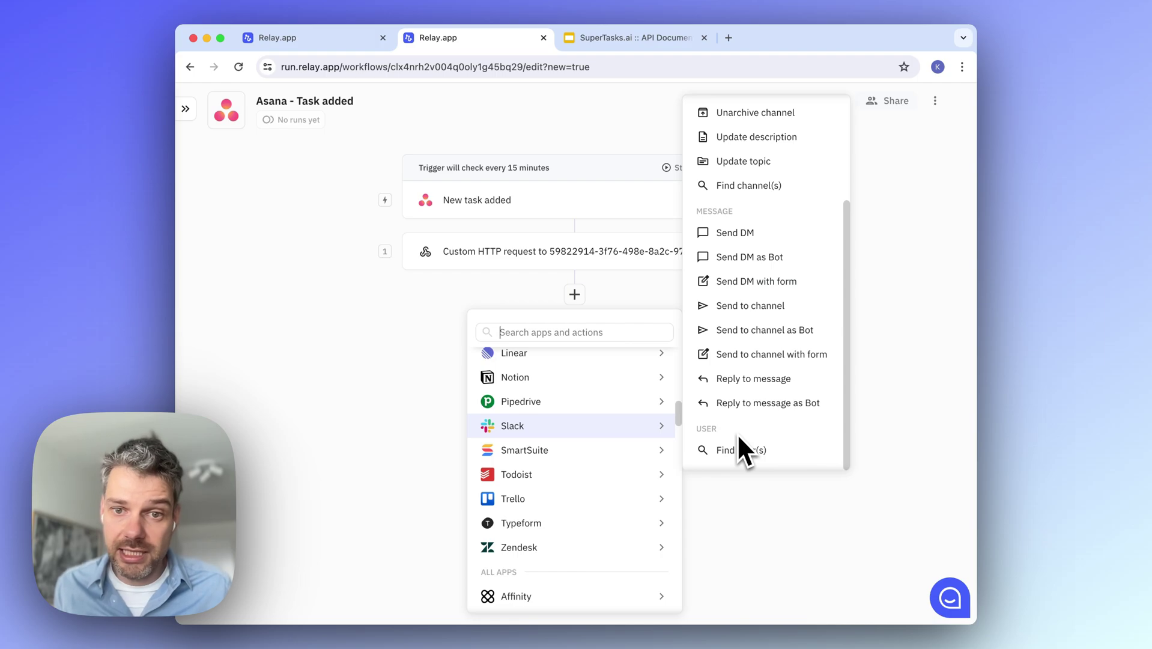
left_click(780, 336)
Post to #random with the message set to the HTTP Response's data name
left_click(721, 286)
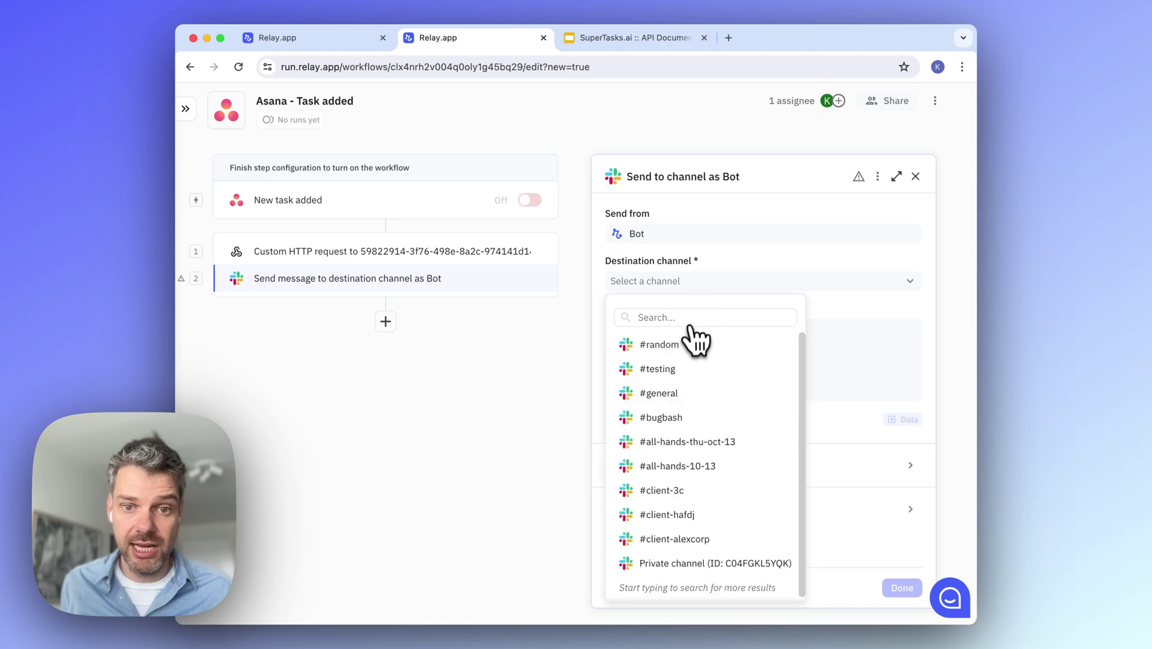
left_click(690, 343)
left_click(902, 420)
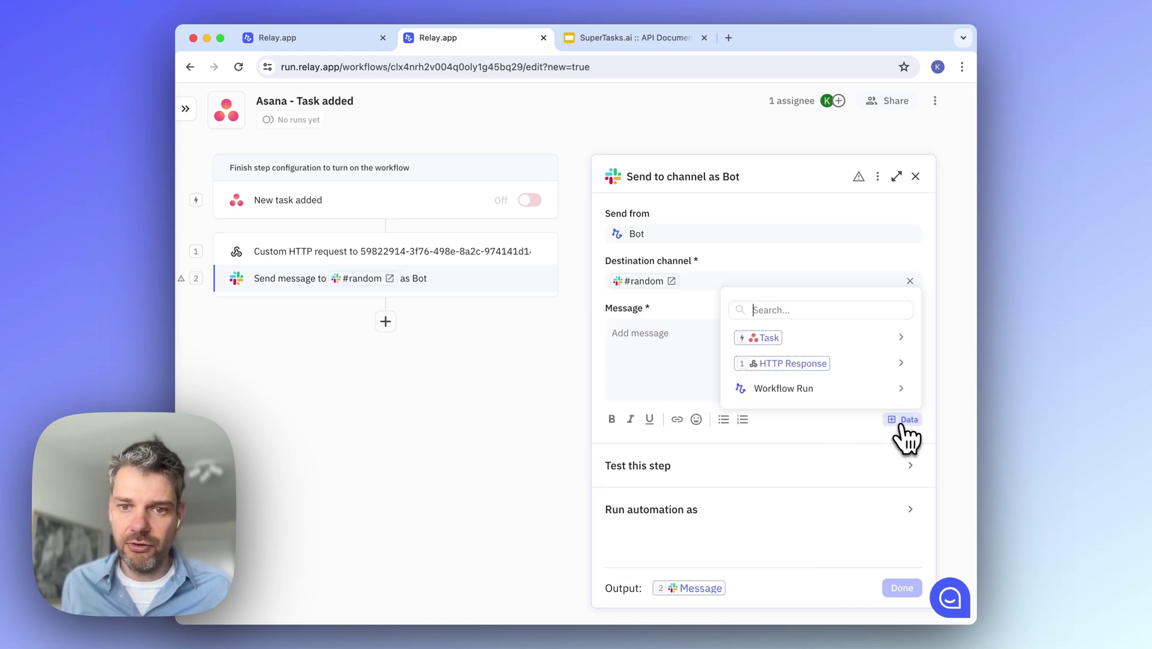
mouse_move(827, 367)
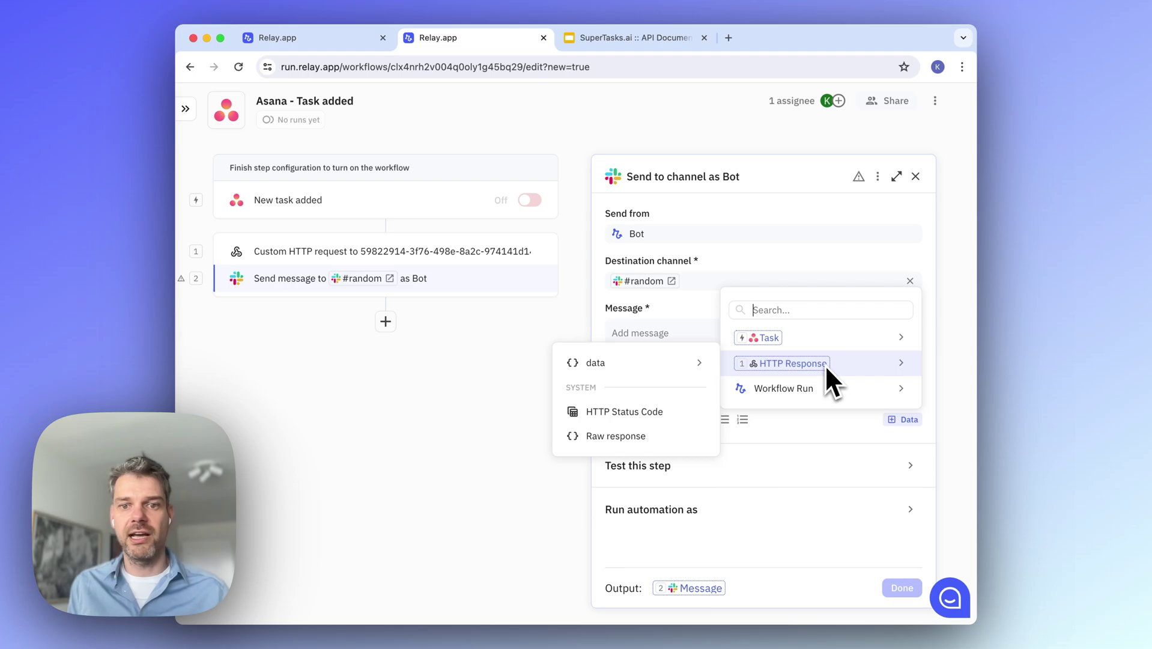
mouse_move(696, 363)
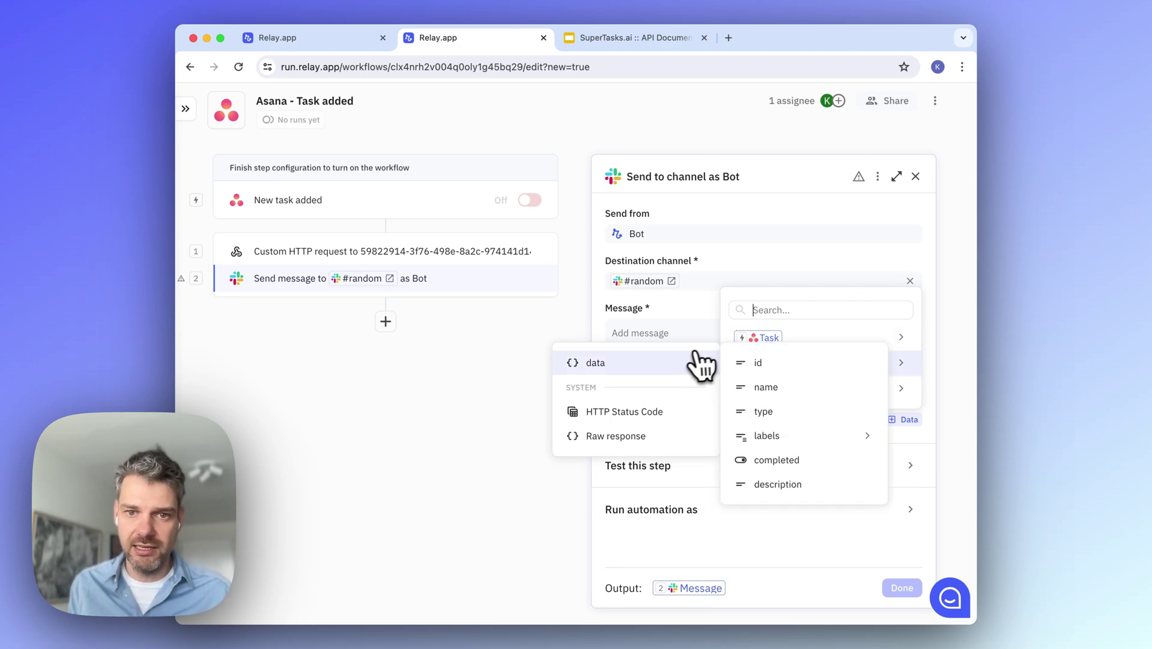
left_click(794, 391)
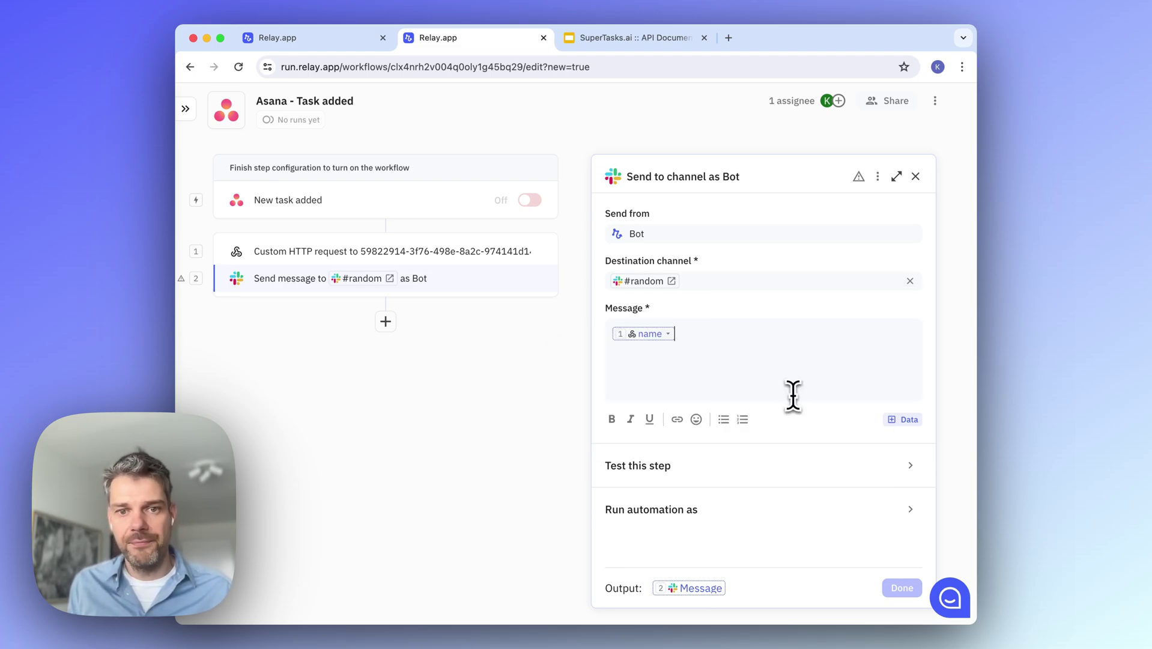